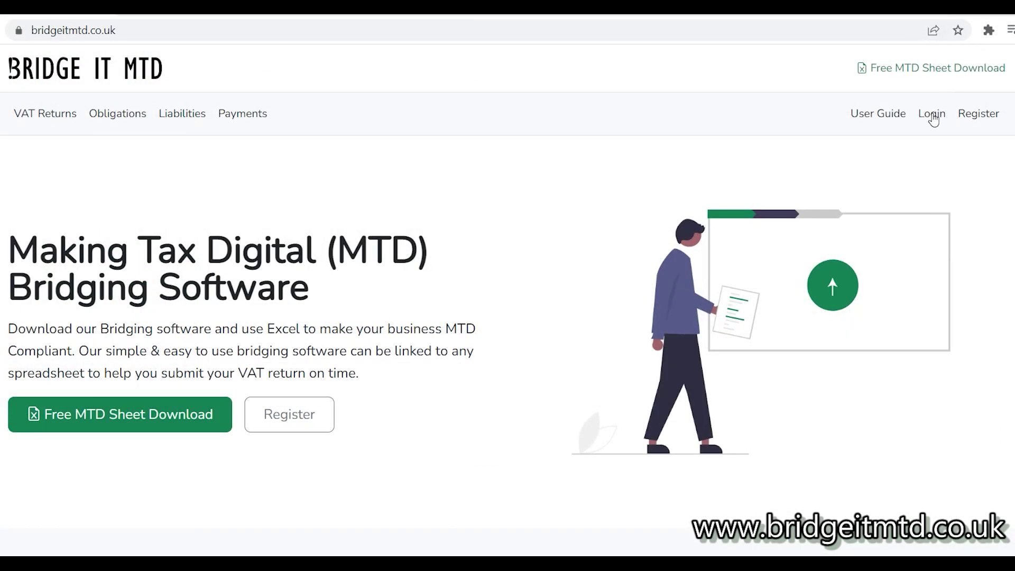
Log in to Bridge It MTD with the saved e-mail address and the account password
{"action": "left_click", "coordinate": [932, 114]}
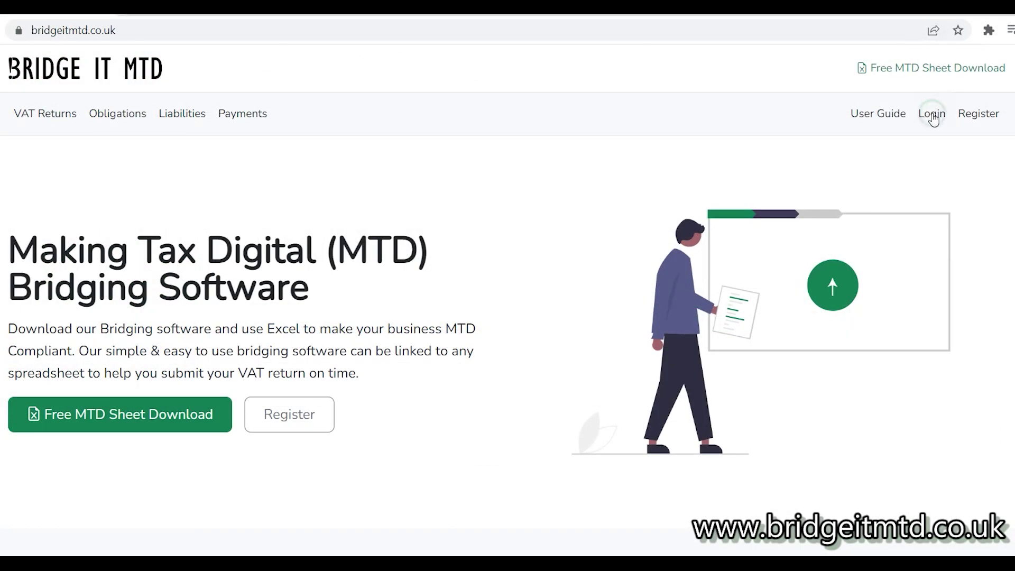
{"action": "left_click", "coordinate": [491, 213]}
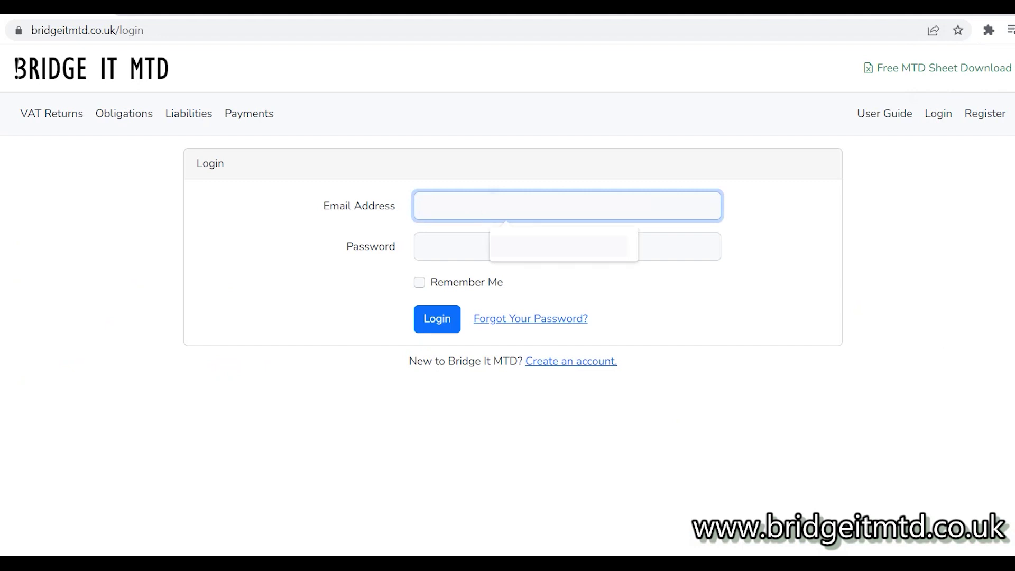
{"action": "left_click", "coordinate": [522, 234]}
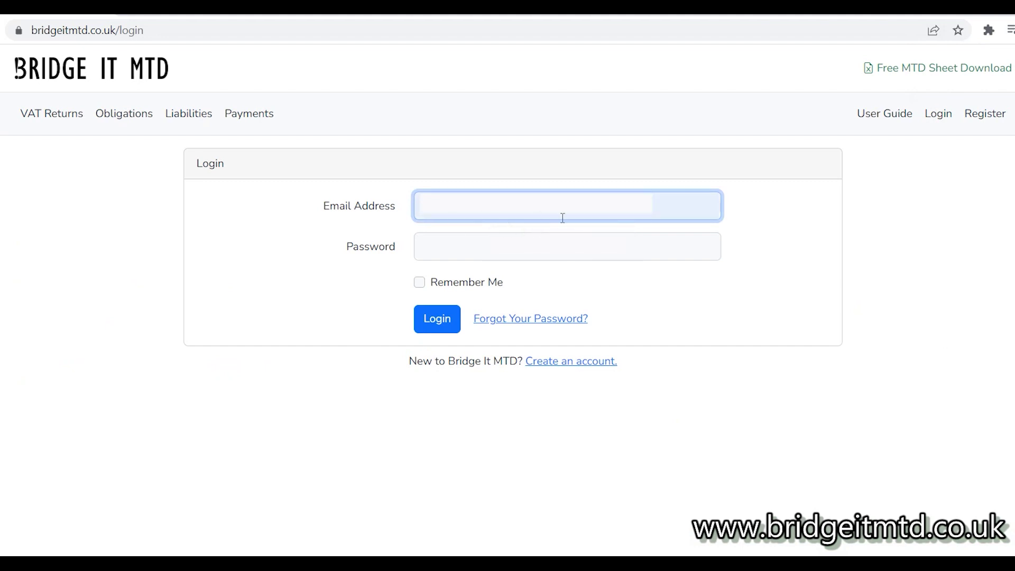
{"action": "left_click", "coordinate": [503, 233]}
{"action": "type", "text": "*********"}
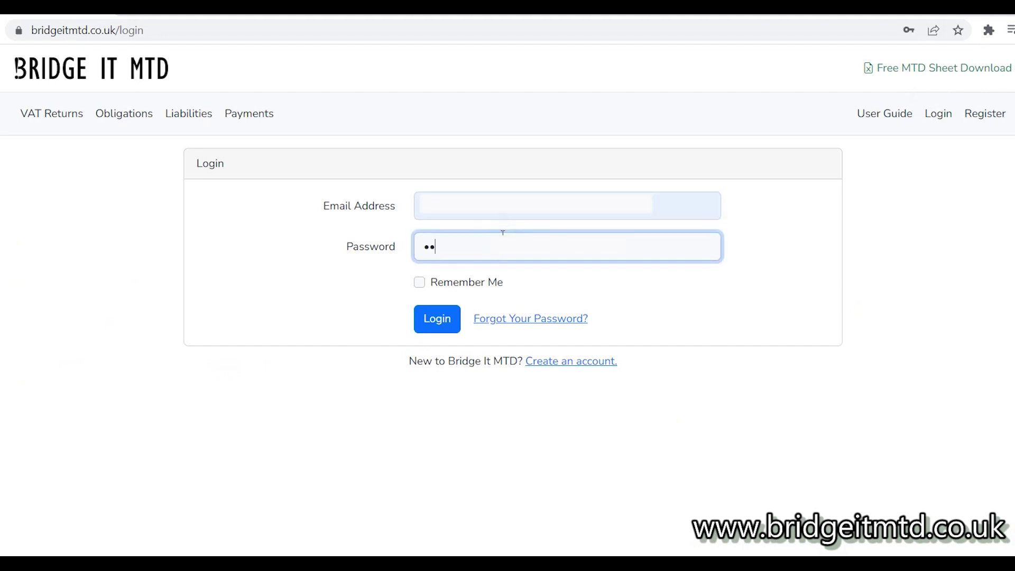
{"action": "type", "text": "*"}
{"action": "left_click", "coordinate": [431, 317]}
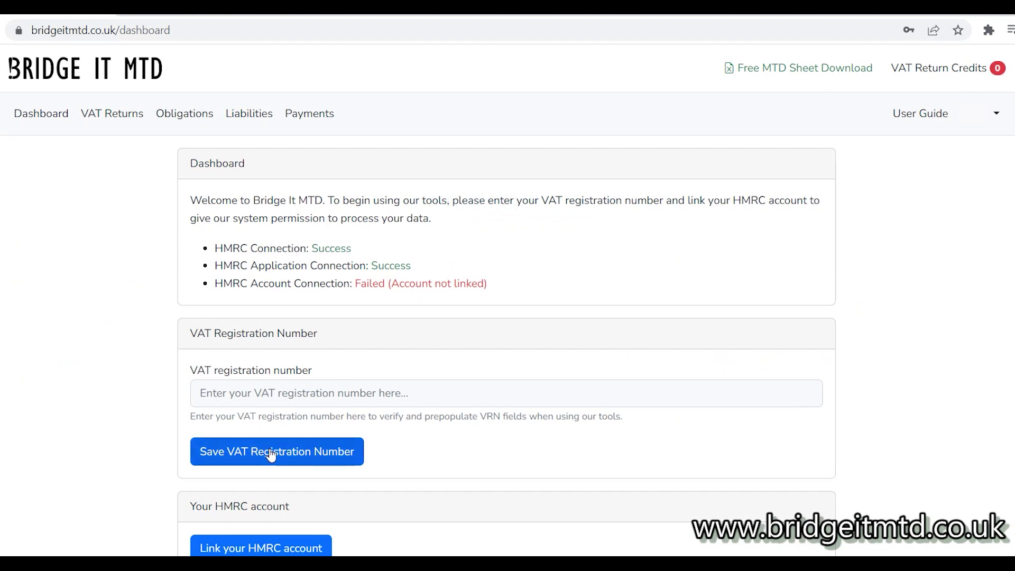
Enter and save the business's VAT registration number, then dismiss the saved confirmation
{"action": "left_click", "coordinate": [343, 392]}
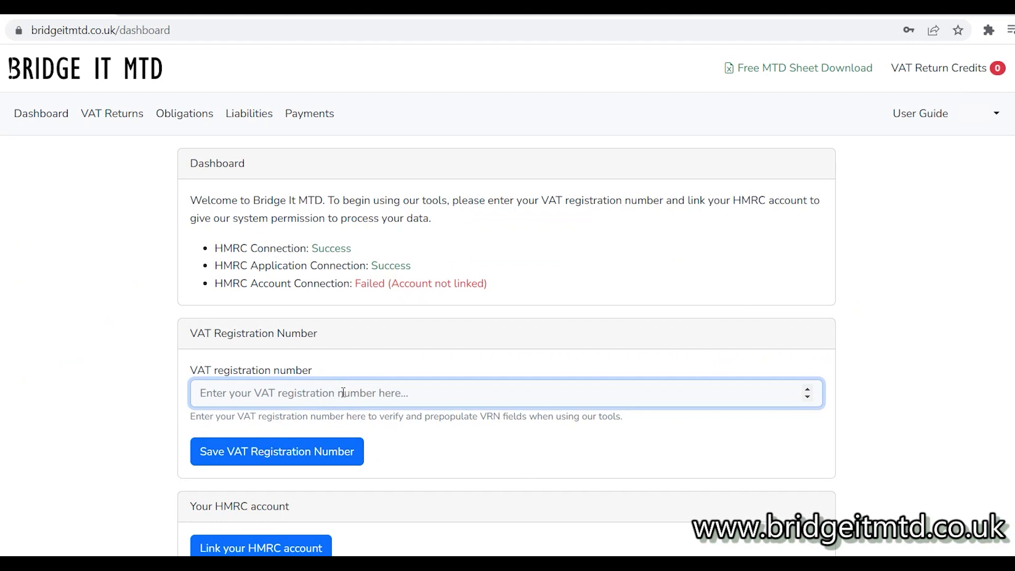
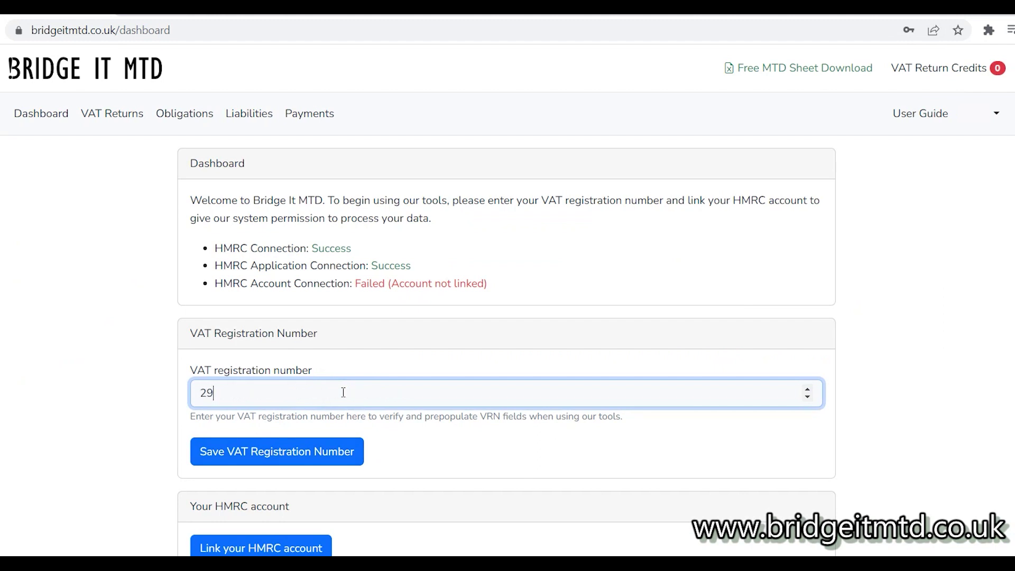
{"action": "left_click", "coordinate": [294, 456]}
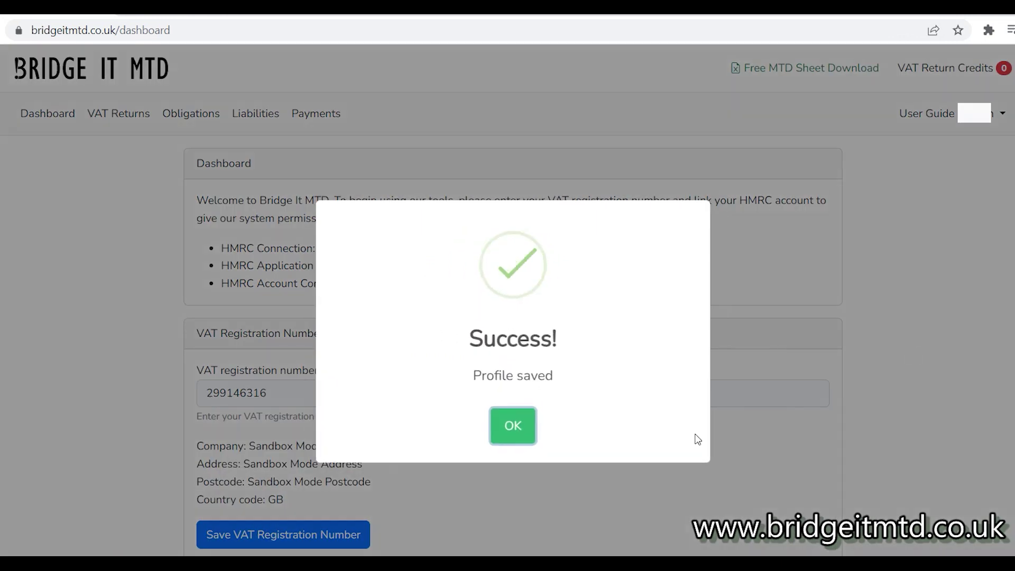
{"action": "left_click", "coordinate": [517, 428]}
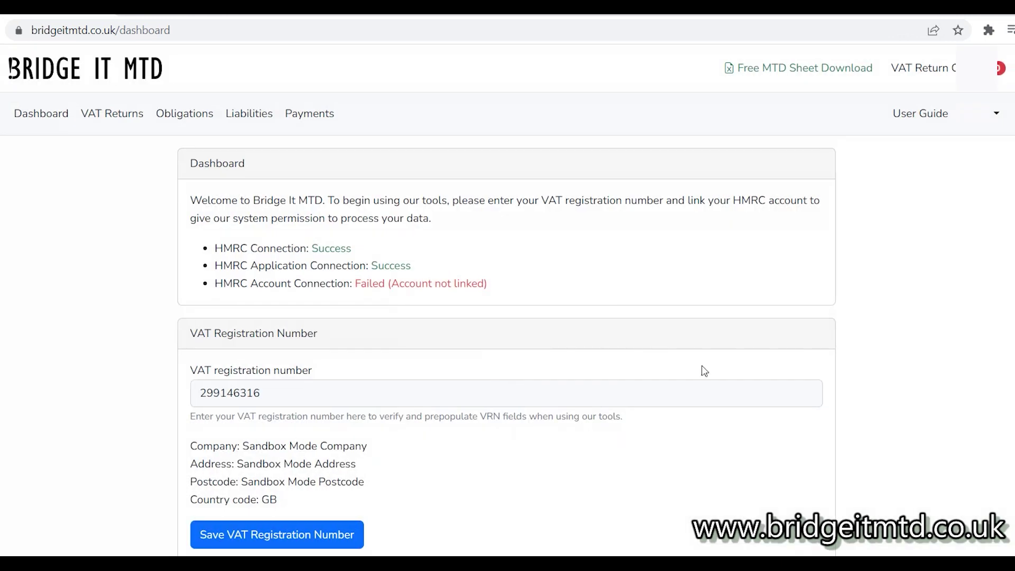
{"action": "scroll", "coordinate": [507, 300], "scroll_direction": "down", "scroll_amount": 2}
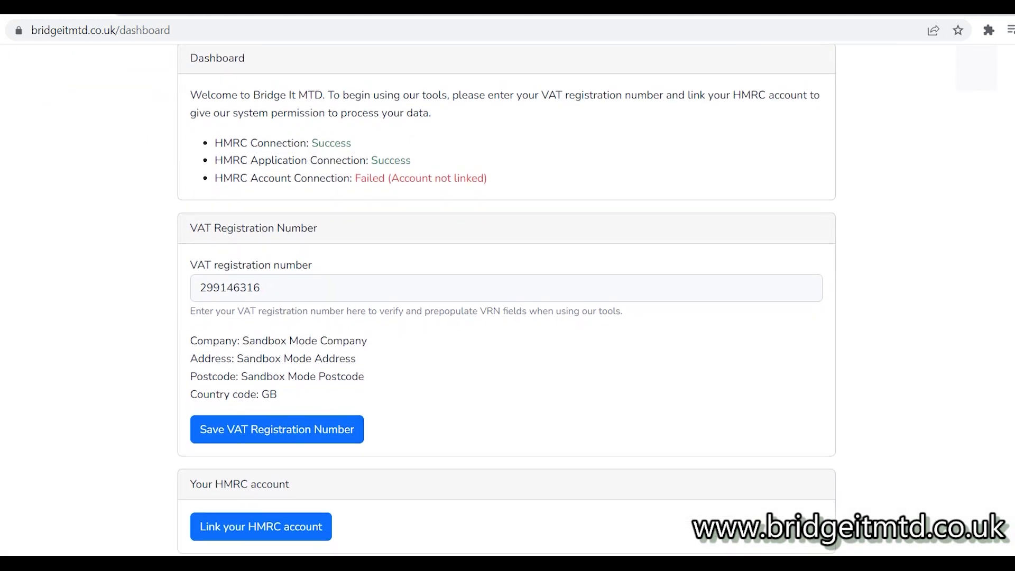
Start linking the HMRC account and proceed to the Government Gateway test sign-in
{"action": "left_click", "coordinate": [241, 534]}
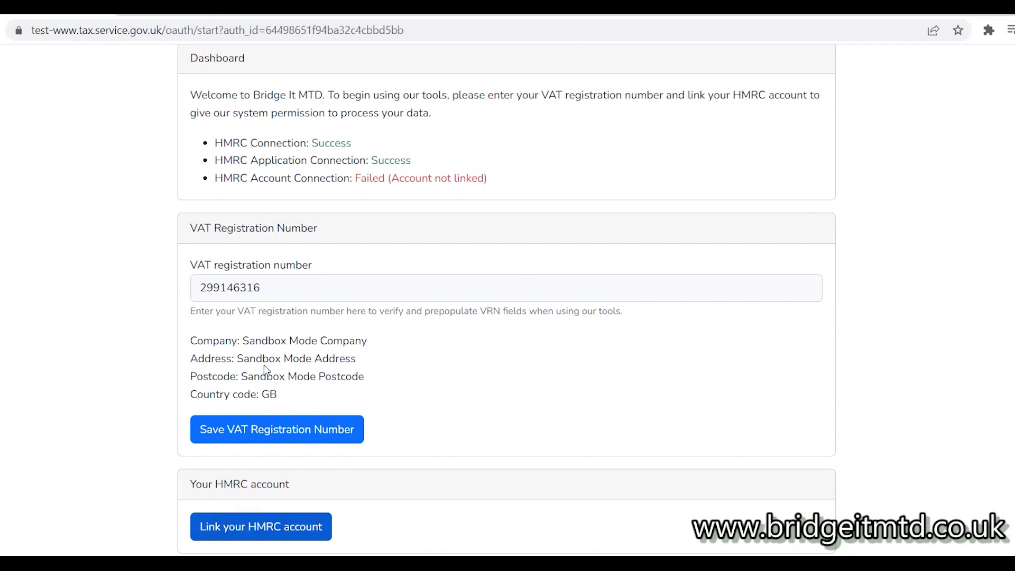
{"action": "left_click", "coordinate": [201, 337]}
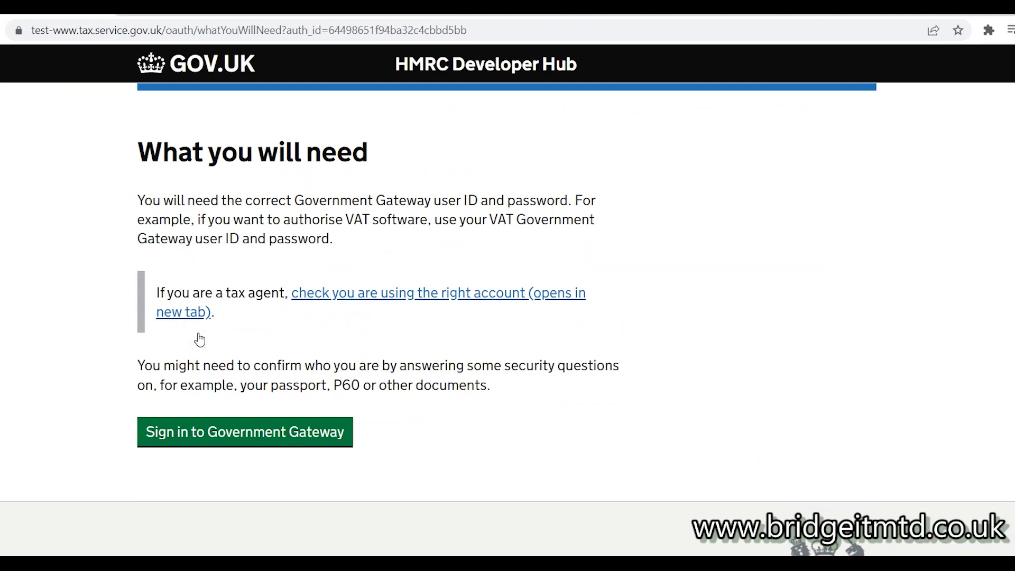
{"action": "left_click", "coordinate": [238, 434]}
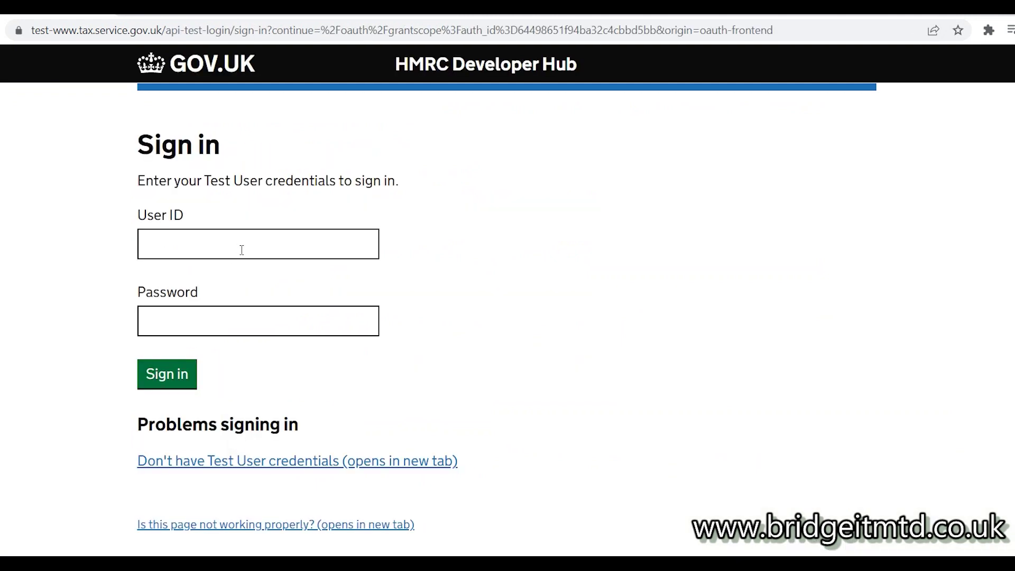
Sign in with the saved test user credentials and grant Bridge It MTD permission
{"action": "left_click", "coordinate": [242, 250]}
{"action": "type", "text": "0"}
{"action": "left_click", "coordinate": [248, 283]}
{"action": "left_click", "coordinate": [208, 314]}
{"action": "type", "text": "a"}
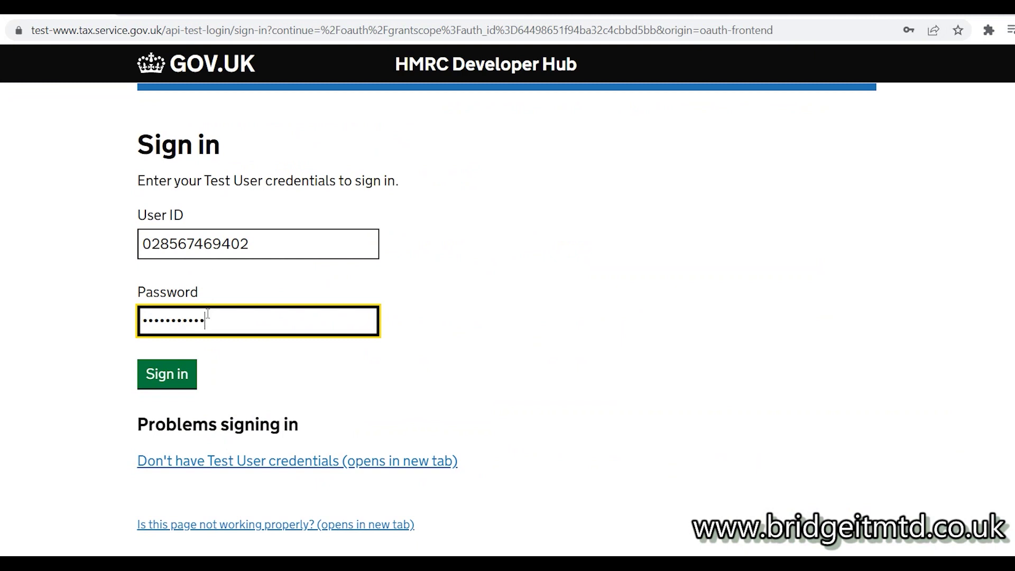
{"action": "left_click", "coordinate": [165, 374]}
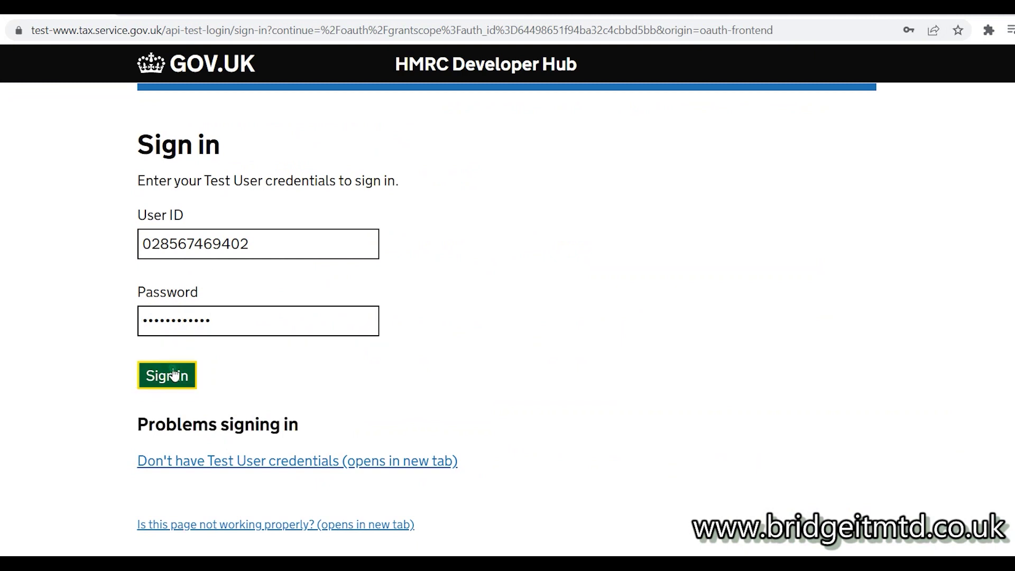
{"action": "left_click", "coordinate": [208, 365]}
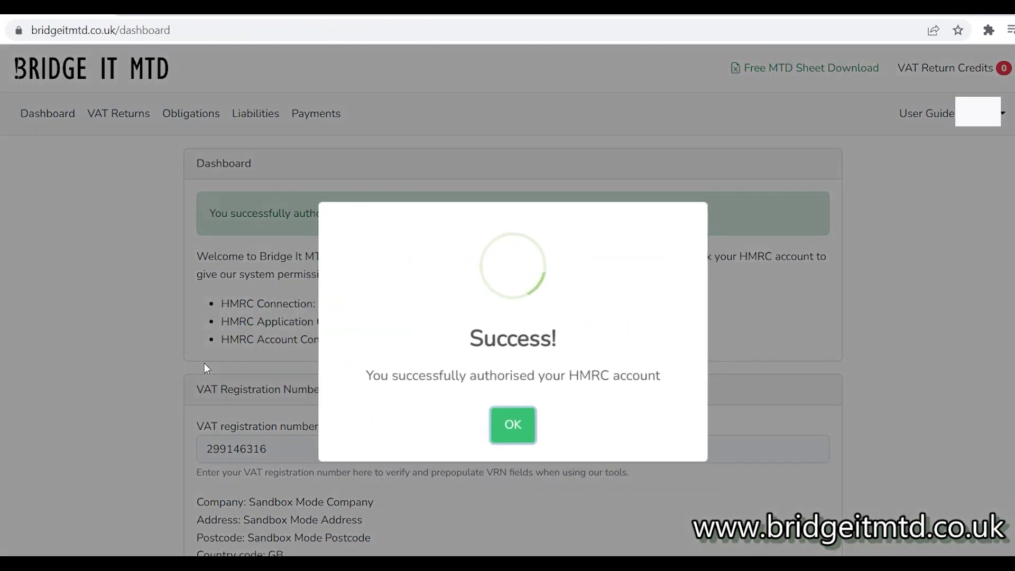
{"action": "left_click", "coordinate": [521, 431]}
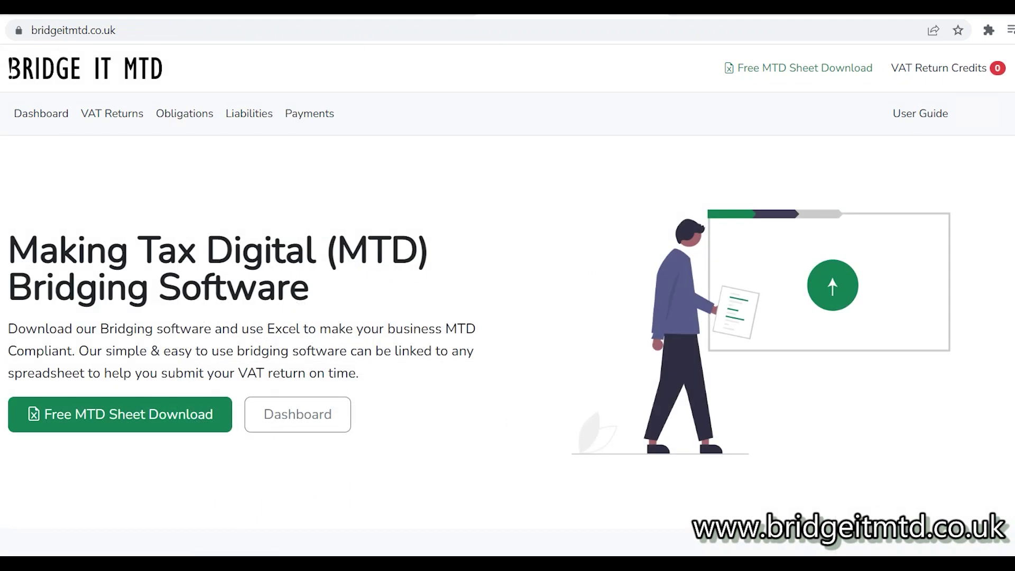
Buy one VAT return credit (£6.99 plus VAT) by entering the payment card details
{"action": "left_click", "coordinate": [951, 69]}
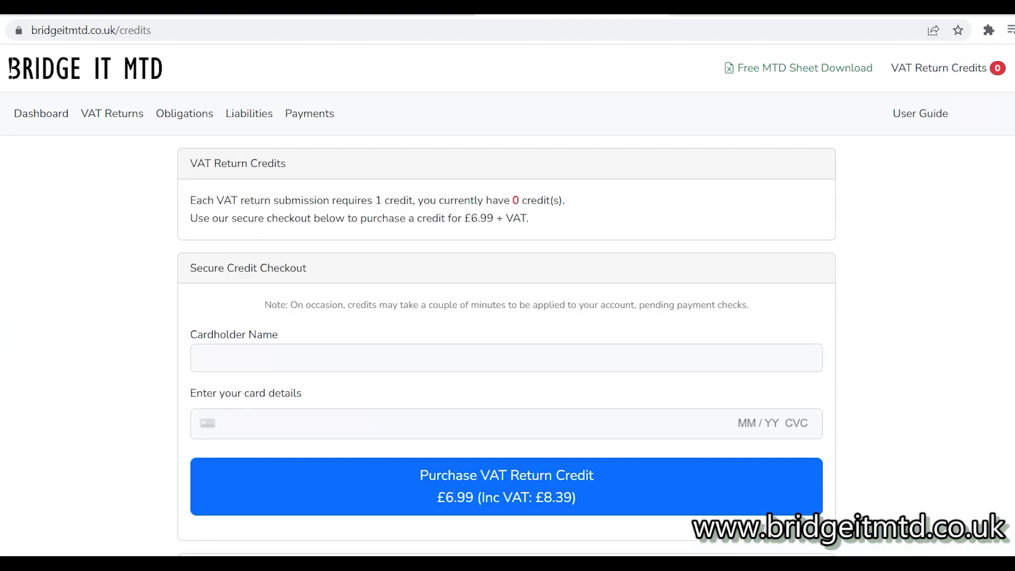
{"action": "left_click", "coordinate": [435, 418]}
{"action": "type", "text": "4"}
{"action": "type", "text": "12"}
{"action": "type", "text": "25"}
{"action": "type", "text": "123"}
{"action": "left_click", "coordinate": [625, 482]}
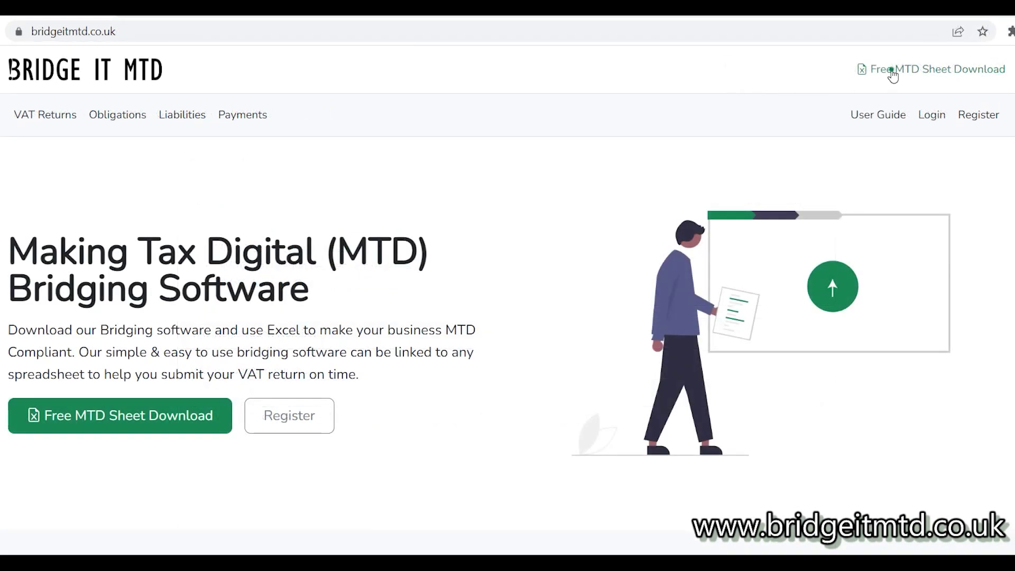
Move the BRIDGEIT-MTD-VAT-RETURN workbook from Downloads into the Documents folder
{"action": "key", "text": "super+e"}
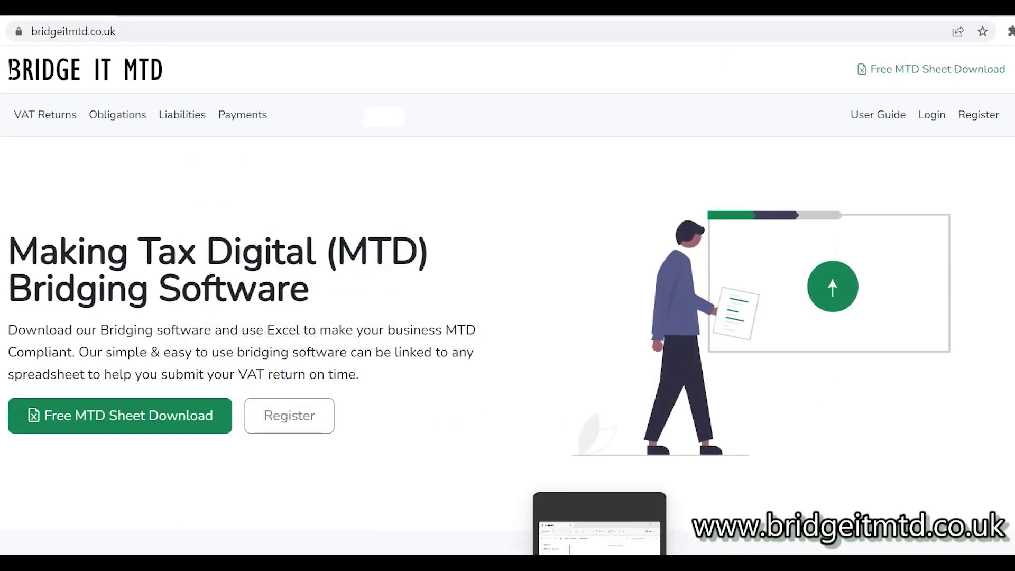
{"action": "left_click", "coordinate": [332, 282]}
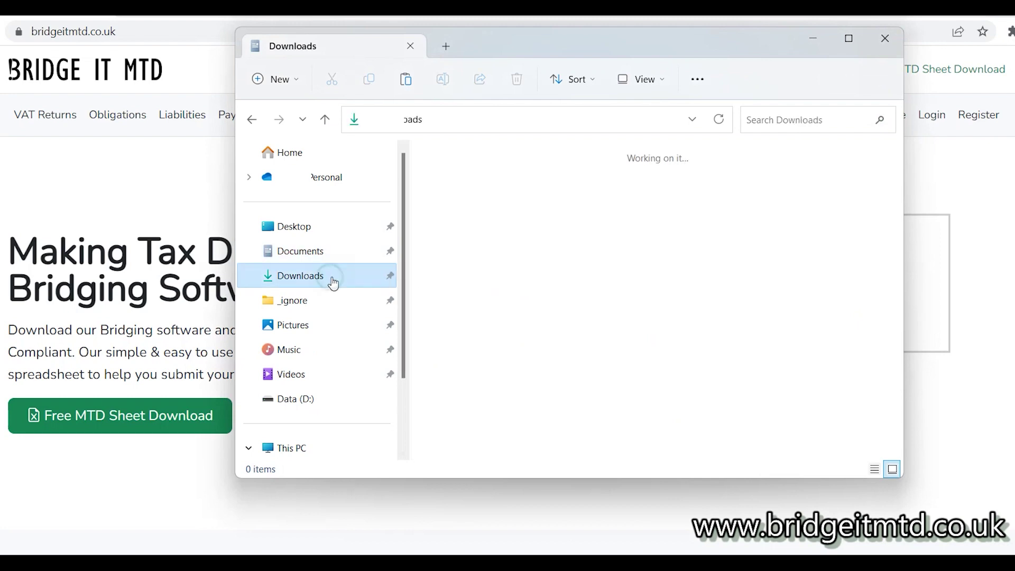
{"action": "double_click", "coordinate": [465, 196]}
{"action": "right_click", "coordinate": [465, 195]}
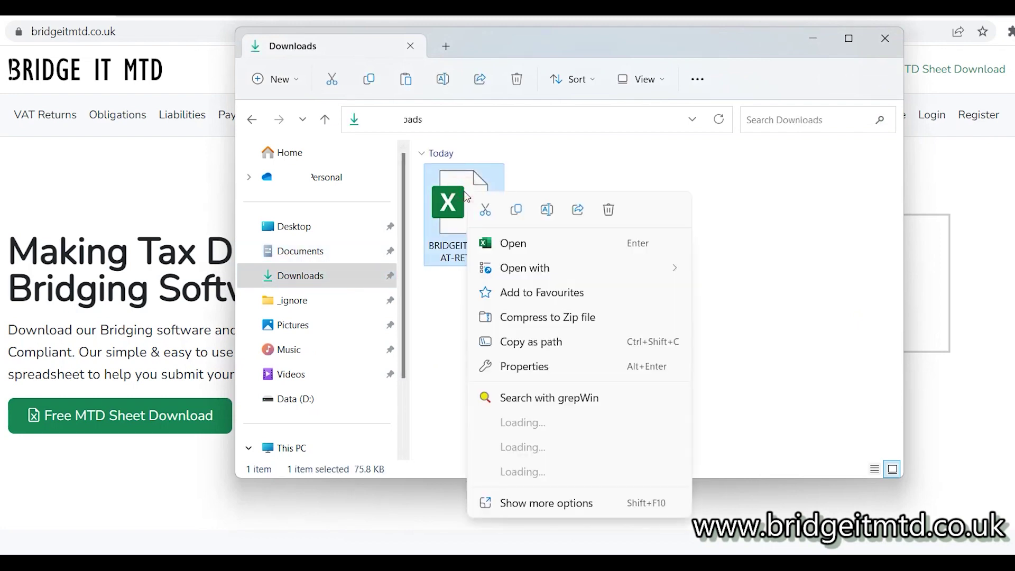
{"action": "left_click", "coordinate": [514, 532]}
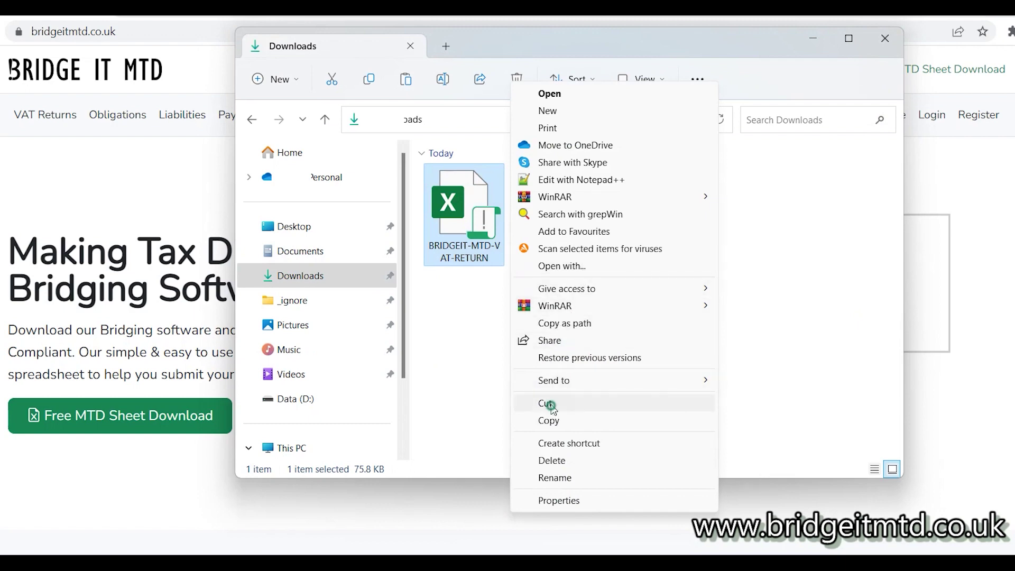
{"action": "left_click", "coordinate": [545, 403]}
{"action": "left_click", "coordinate": [334, 254]}
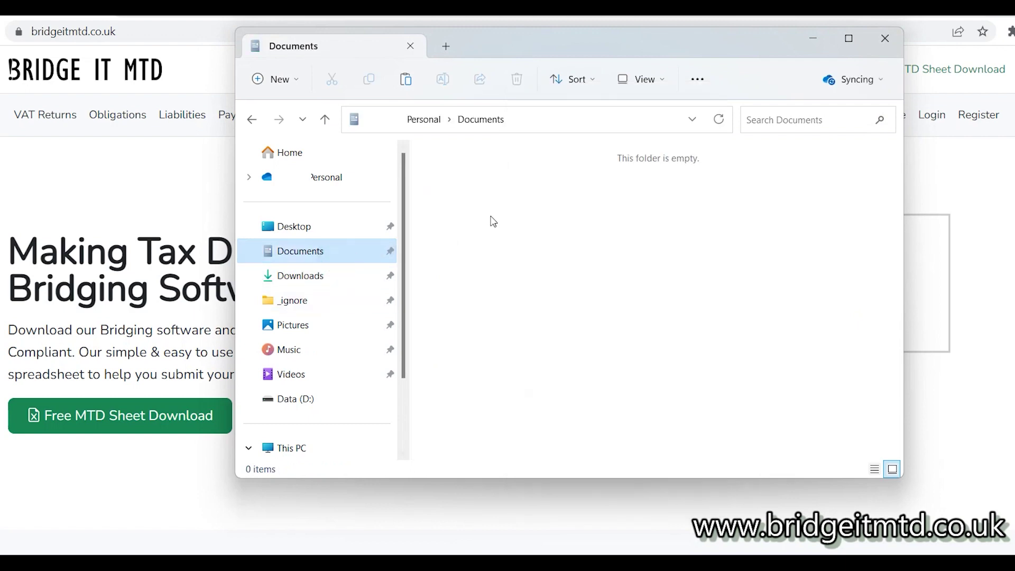
{"action": "right_click", "coordinate": [490, 217]}
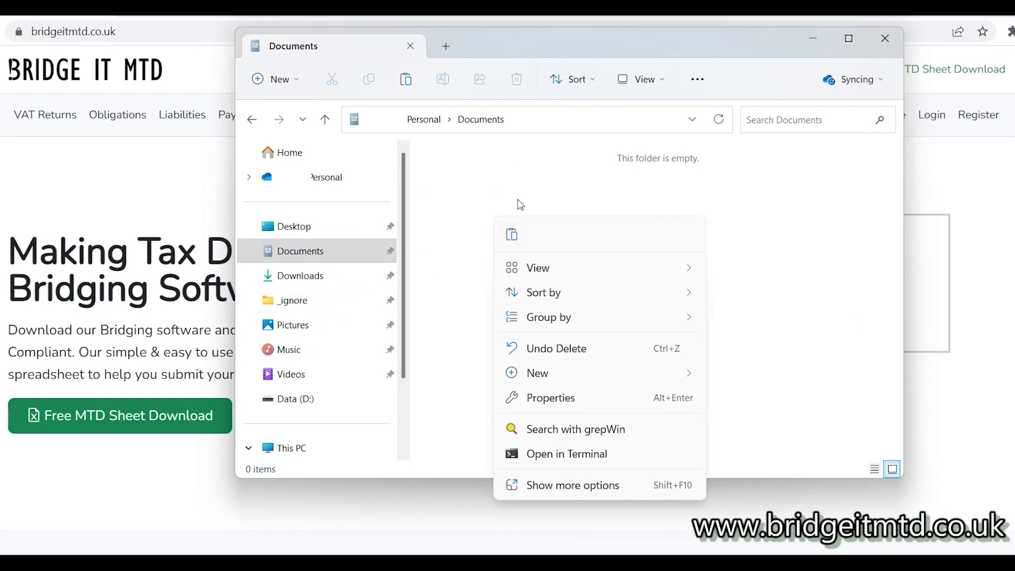
{"action": "left_click", "coordinate": [526, 485]}
{"action": "left_click", "coordinate": [613, 250]}
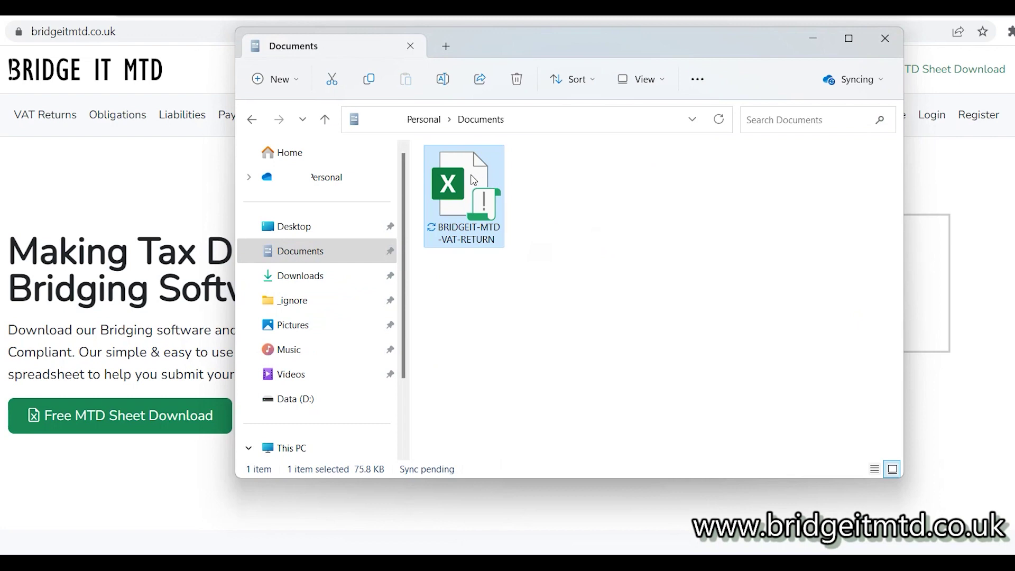
Unblock the workbook in its file Properties and apply the change
{"action": "right_click", "coordinate": [474, 180]}
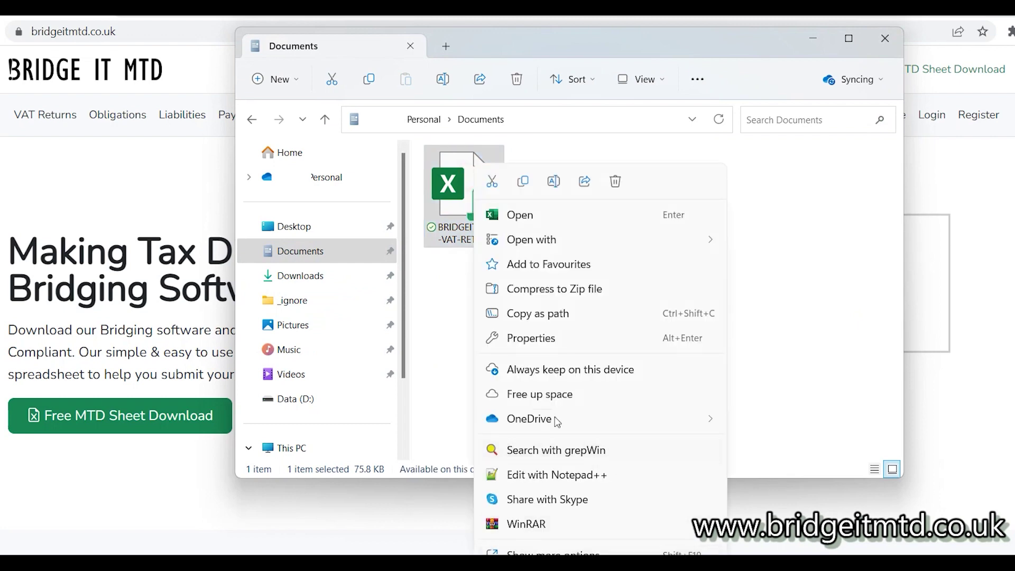
{"action": "left_click", "coordinate": [564, 340]}
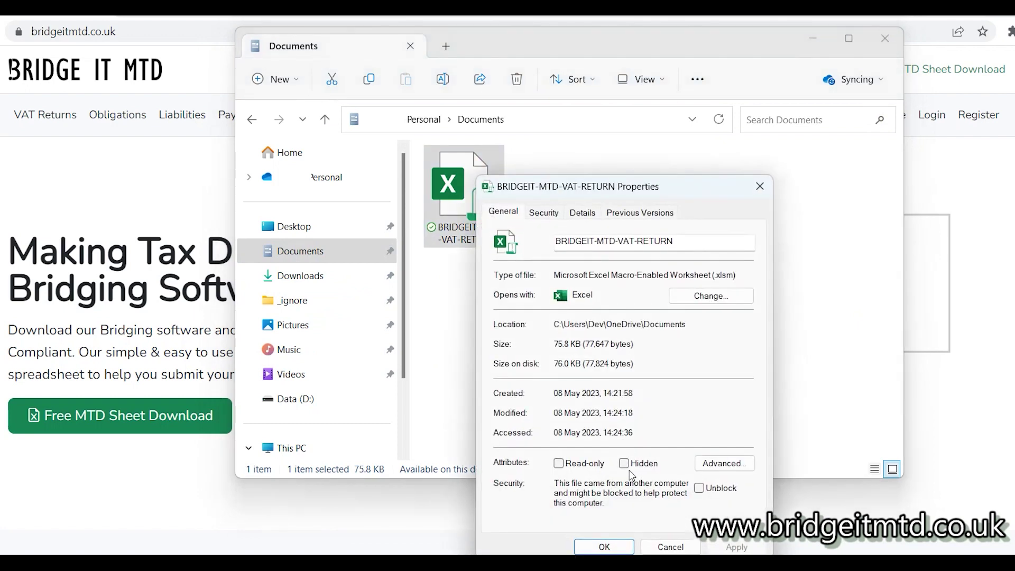
{"action": "left_click", "coordinate": [698, 488]}
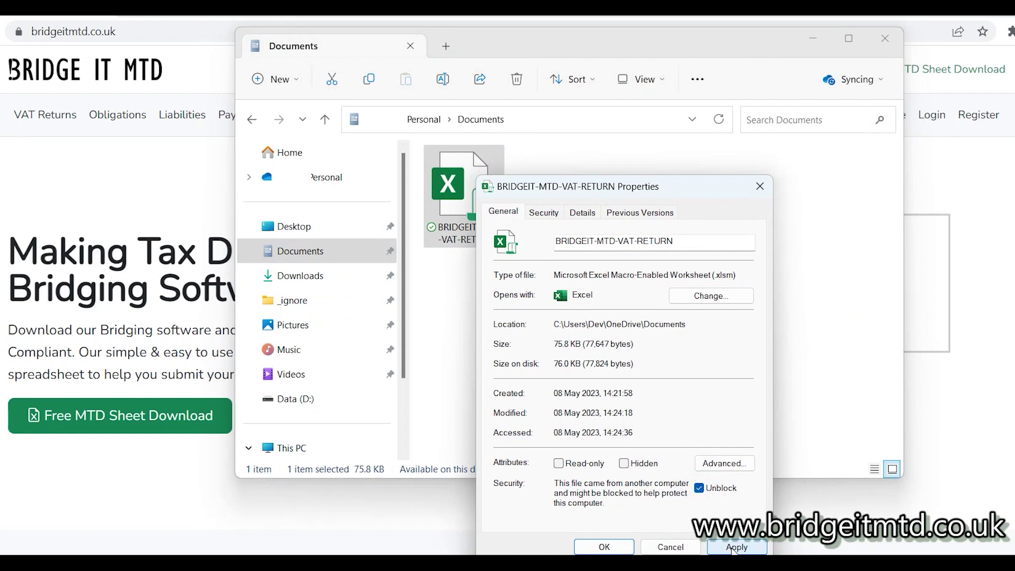
{"action": "left_click", "coordinate": [733, 547]}
{"action": "left_click", "coordinate": [602, 546]}
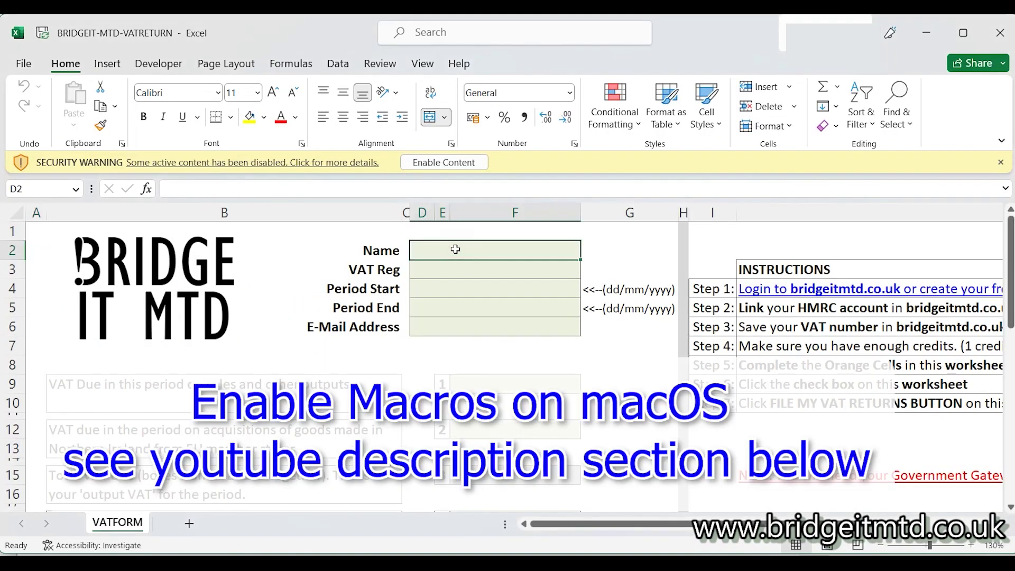
Enable and trust the workbook's macros, then enter the business name
{"action": "left_click", "coordinate": [442, 164]}
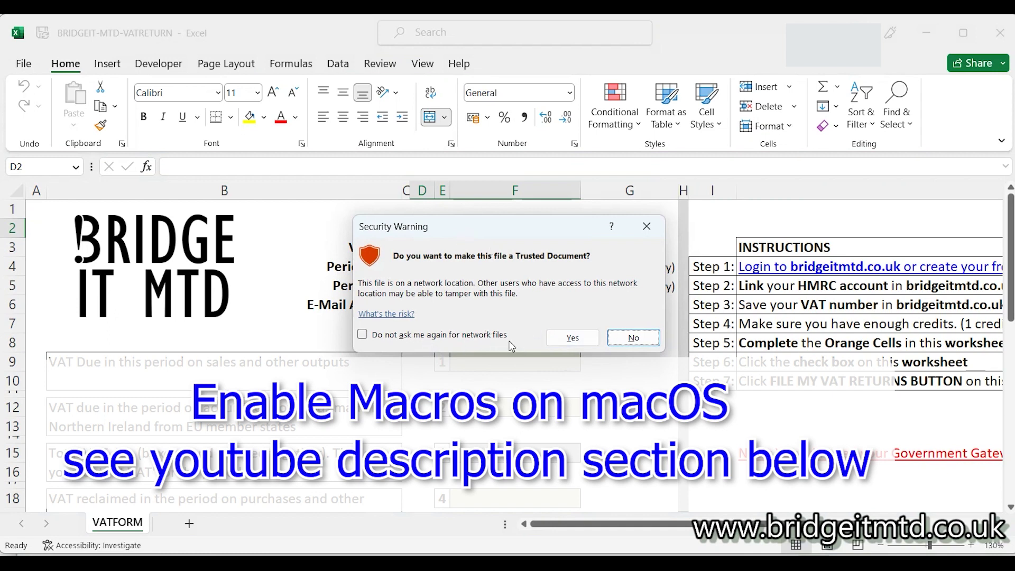
{"action": "left_click", "coordinate": [574, 337]}
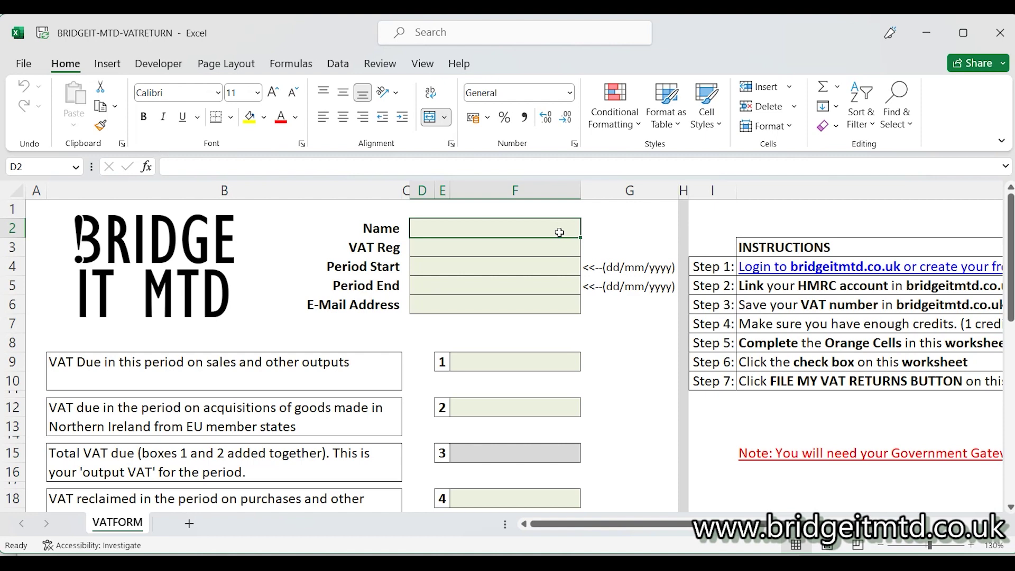
{"action": "type", "text": "Brig"}
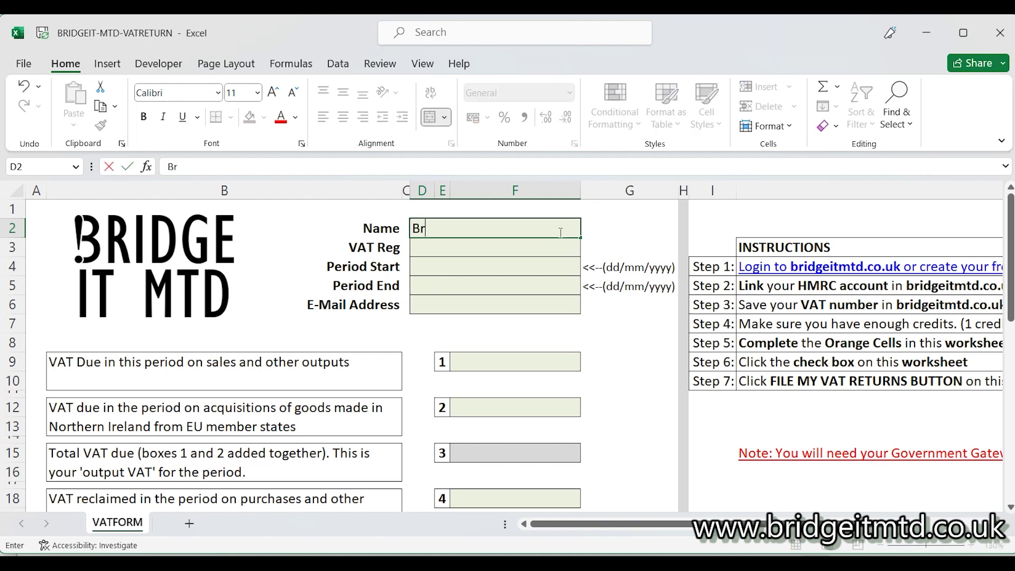
{"action": "type", "text": "ht"}
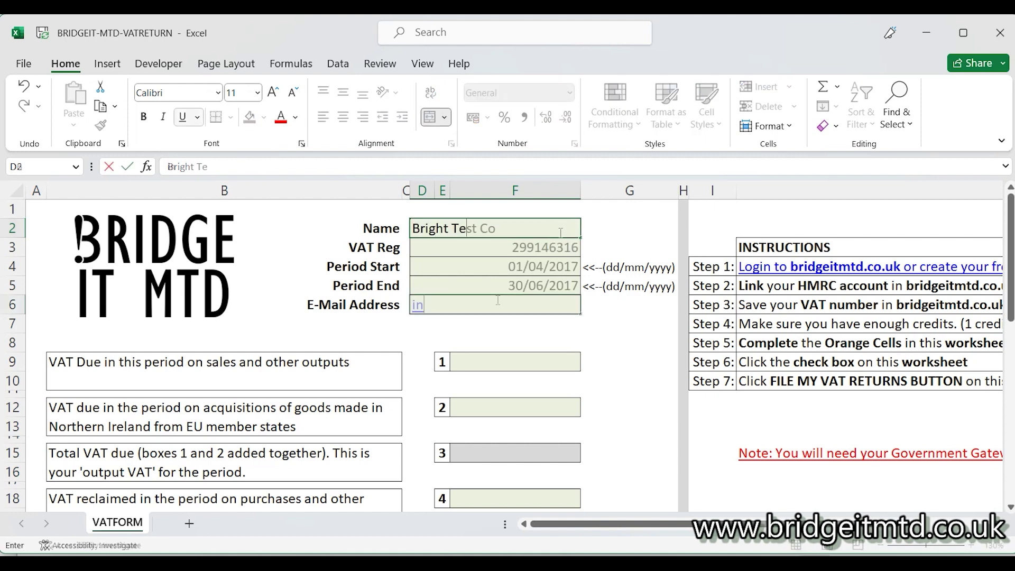
Enter the contact e-mail address in the form header, correcting a typo
{"action": "left_click", "coordinate": [497, 300]}
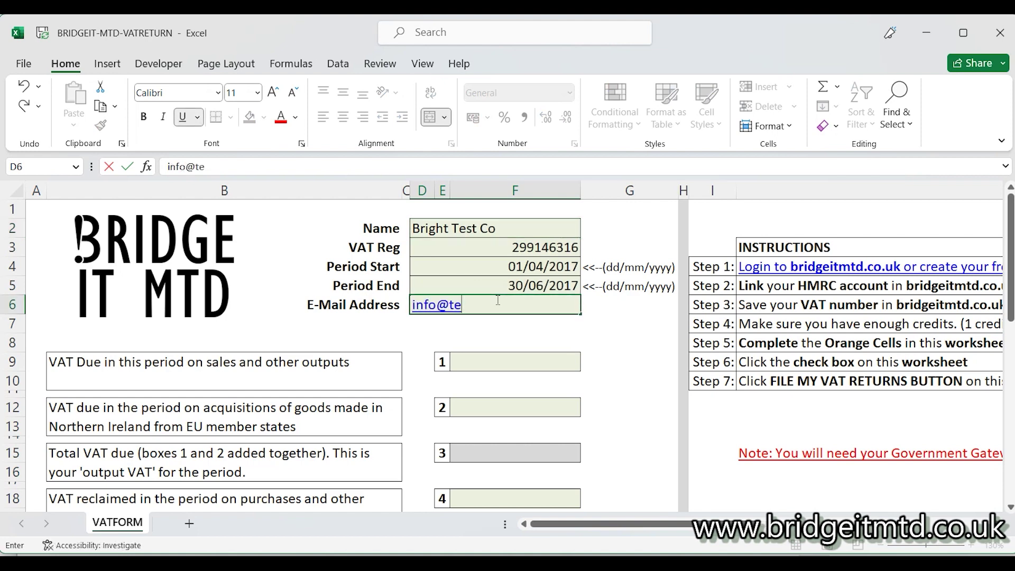
{"action": "left_click", "coordinate": [486, 305]}
{"action": "type", "text": "123.com"}
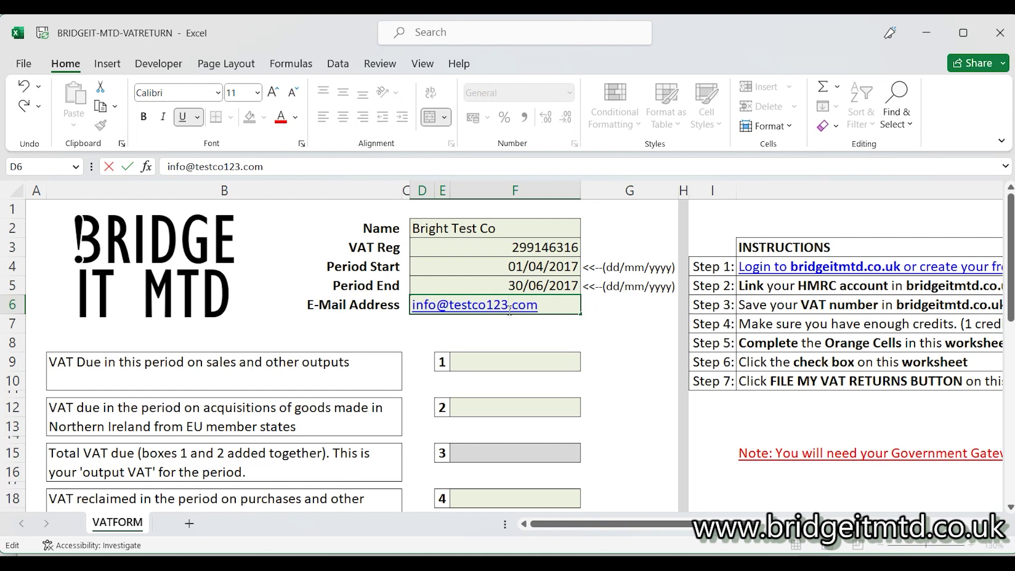
{"action": "left_click", "coordinate": [495, 331]}
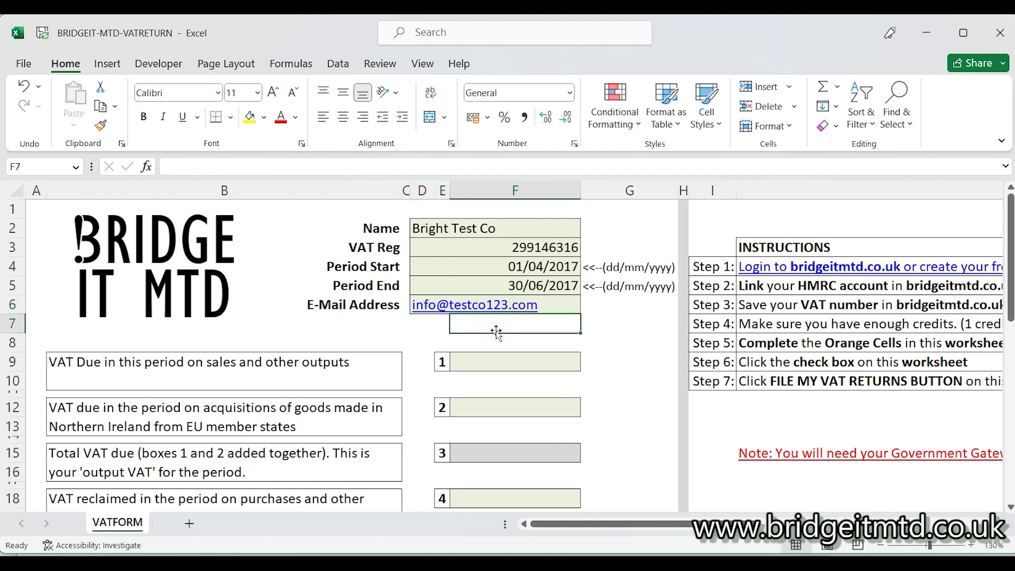
Link box 1 to cell K2 of the _VAT-Q1-2017 workbook
{"action": "left_click", "coordinate": [479, 363]}
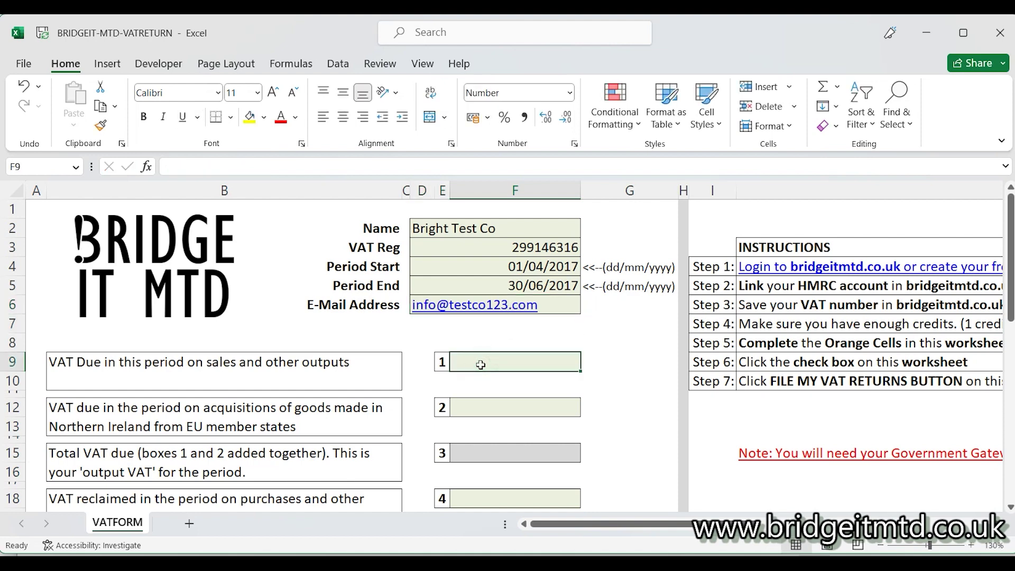
{"action": "type", "text": "="}
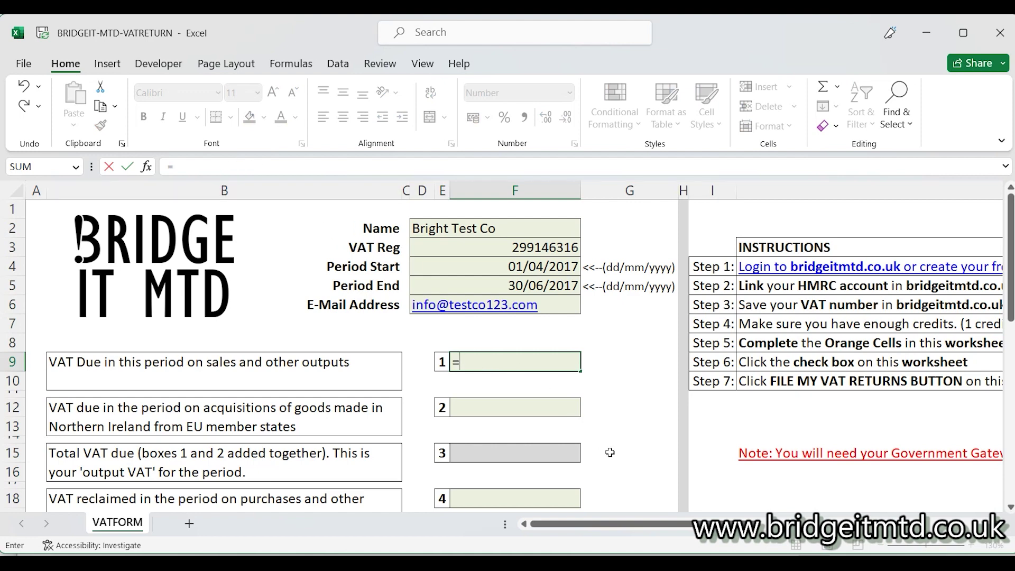
{"action": "mouse_move", "coordinate": [836, 563]}
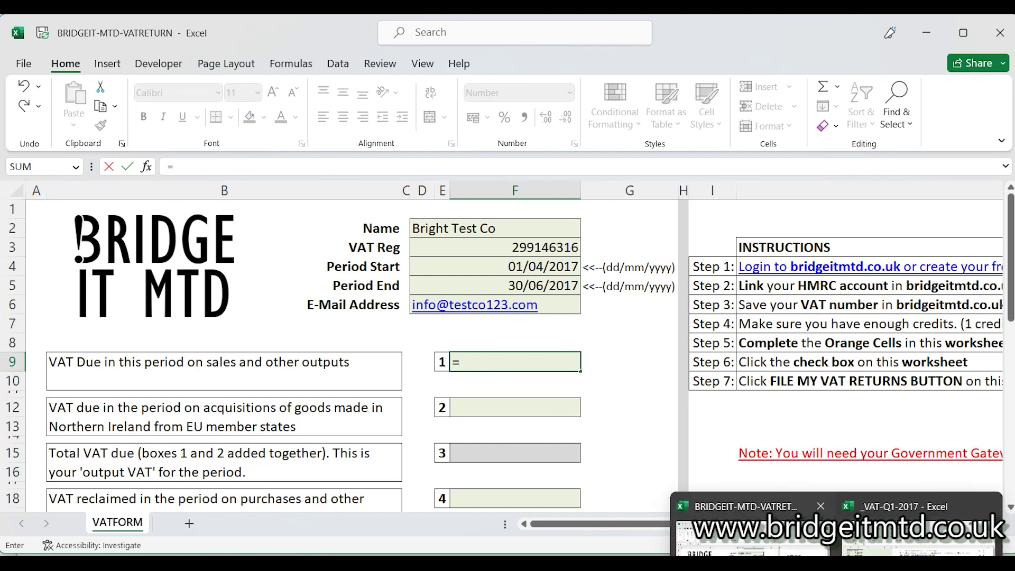
{"action": "left_click", "coordinate": [898, 531]}
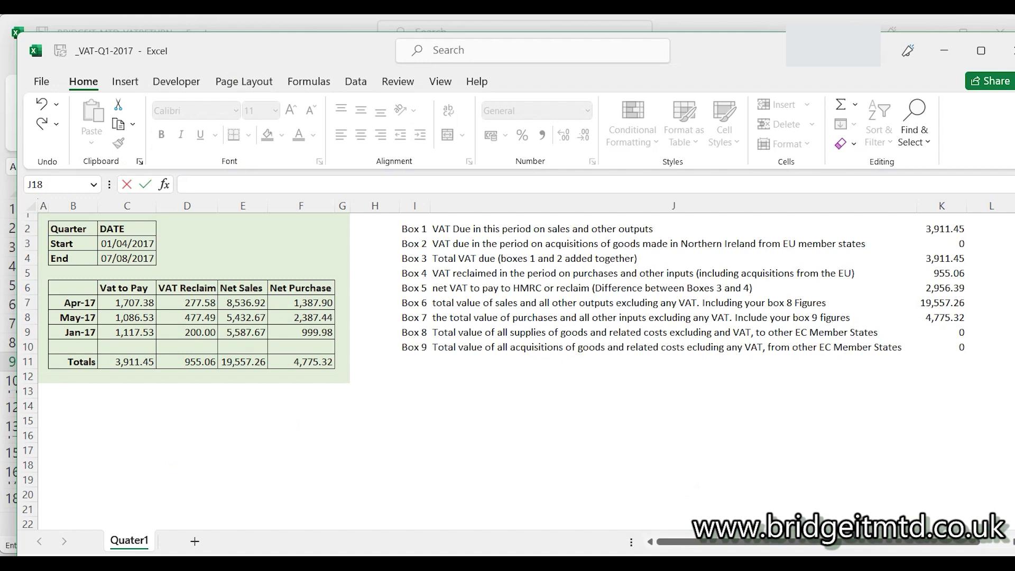
{"action": "left_click", "coordinate": [932, 228]}
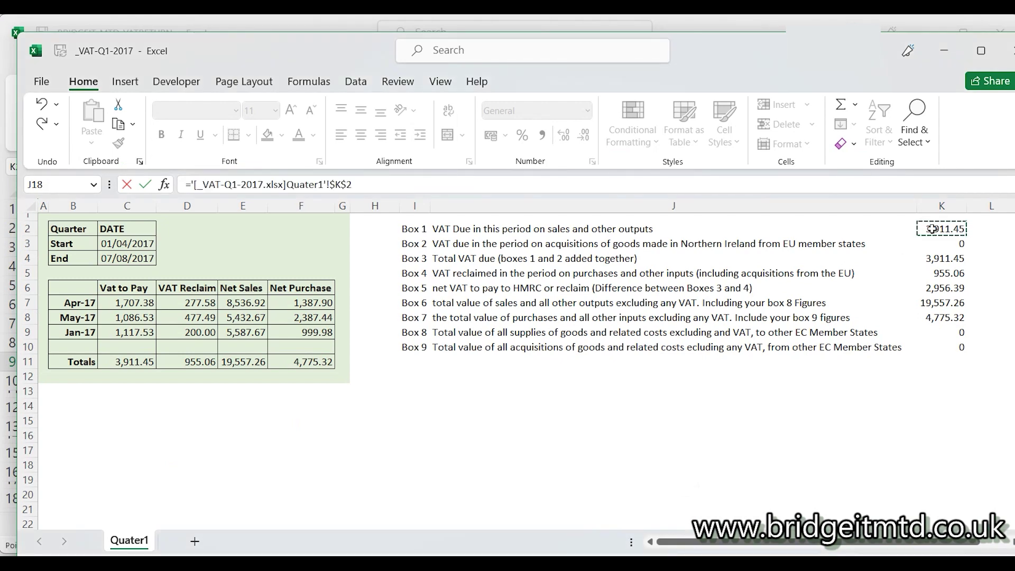
{"action": "key", "text": "Return"}
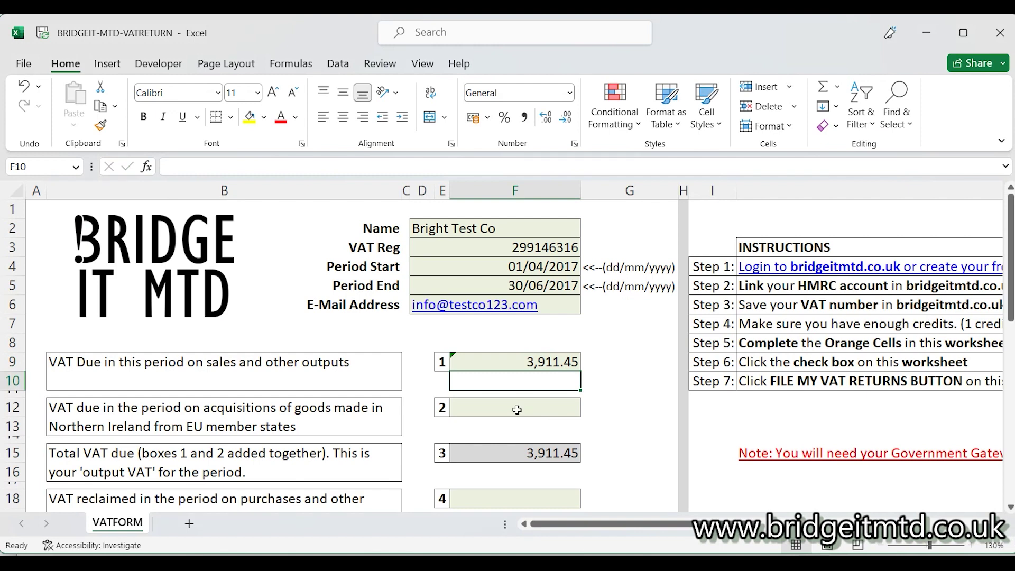
Link box 2 to cell K3 of the _VAT-Q1-2017 workbook
{"action": "left_click", "coordinate": [517, 409]}
{"action": "type", "text": "="}
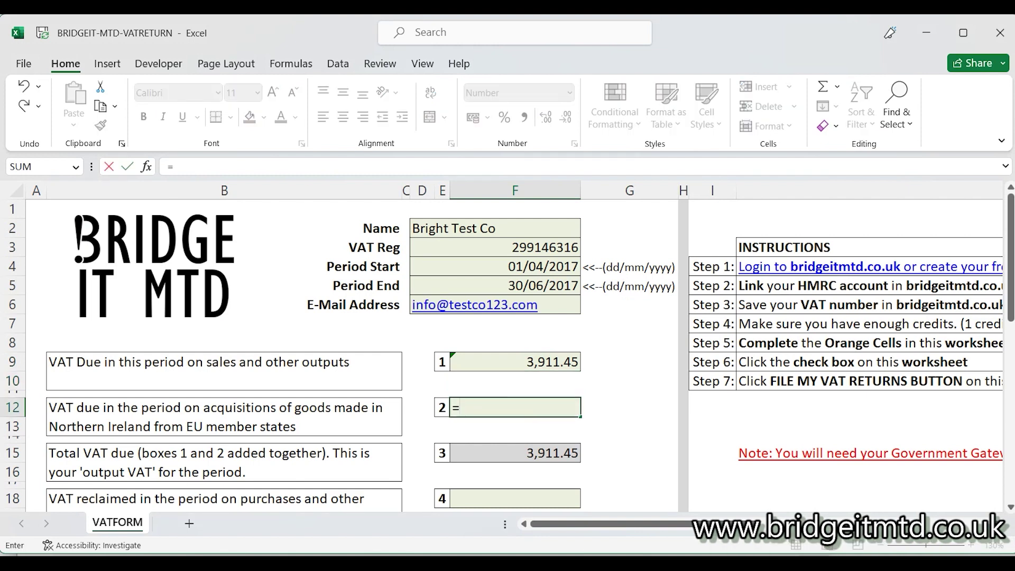
{"action": "mouse_move", "coordinate": [840, 563]}
{"action": "left_click", "coordinate": [922, 533]}
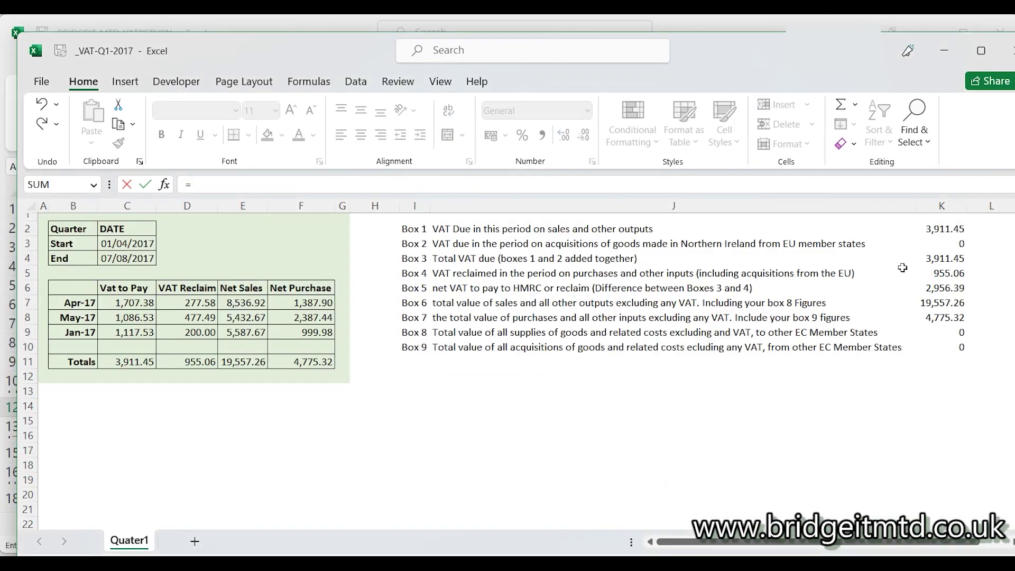
{"action": "left_click", "coordinate": [934, 247]}
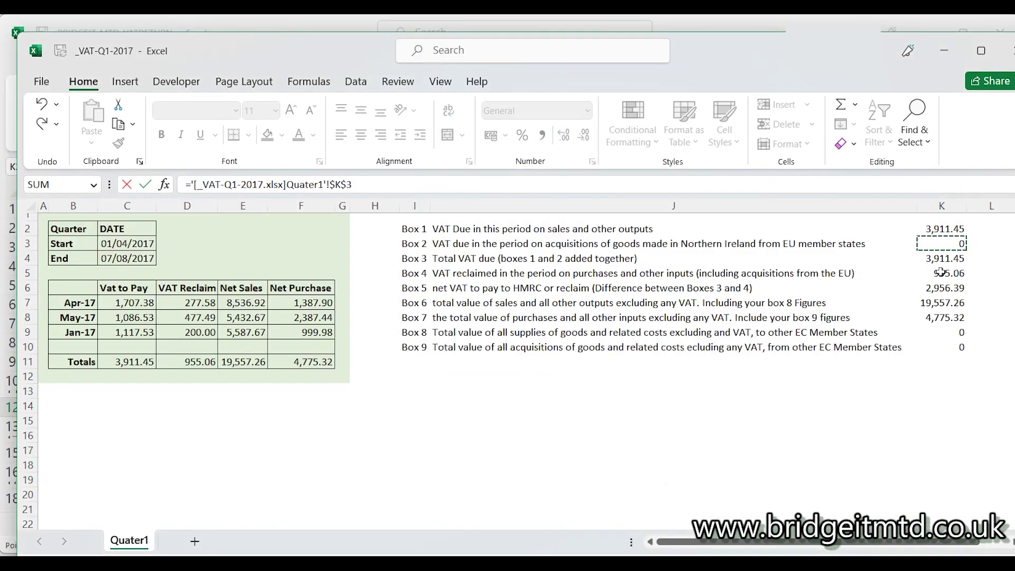
{"action": "key", "text": "Return"}
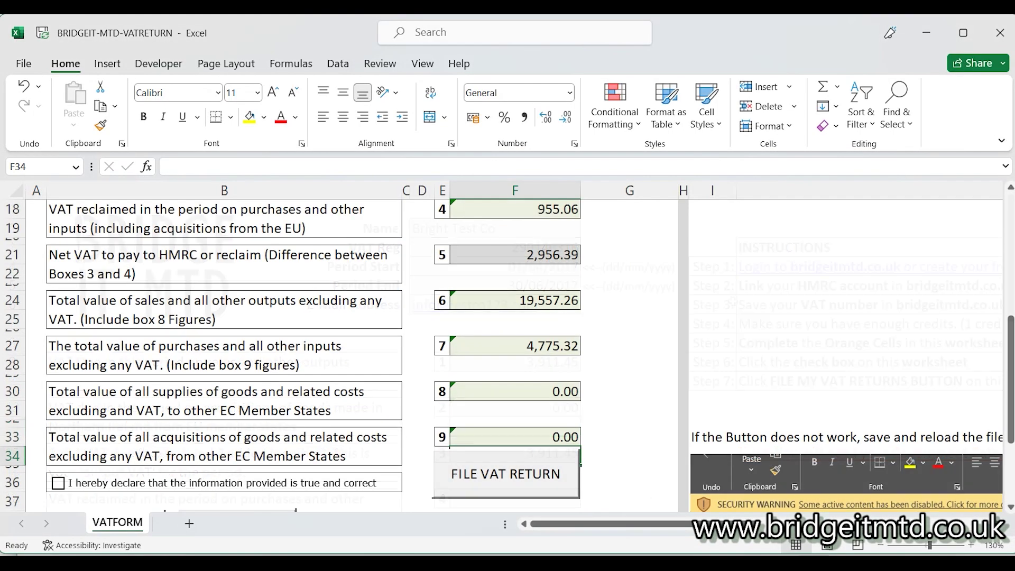
Tick the declaration and file the VAT return from Excel, acknowledging the notice
{"action": "left_click_drag", "start_coordinate": [1010, 370], "coordinate": [1010, 404]}
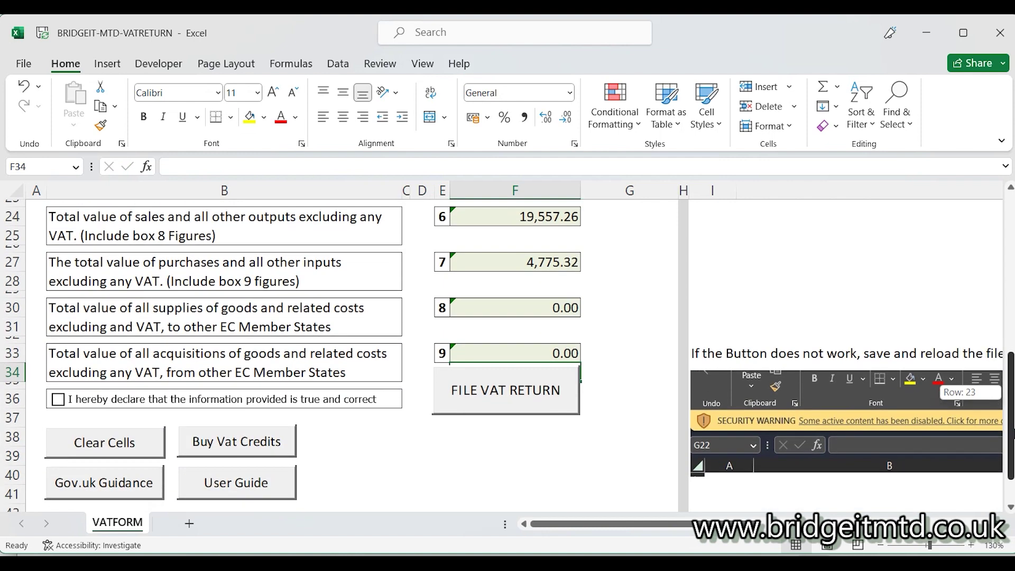
{"action": "left_click", "coordinate": [58, 400]}
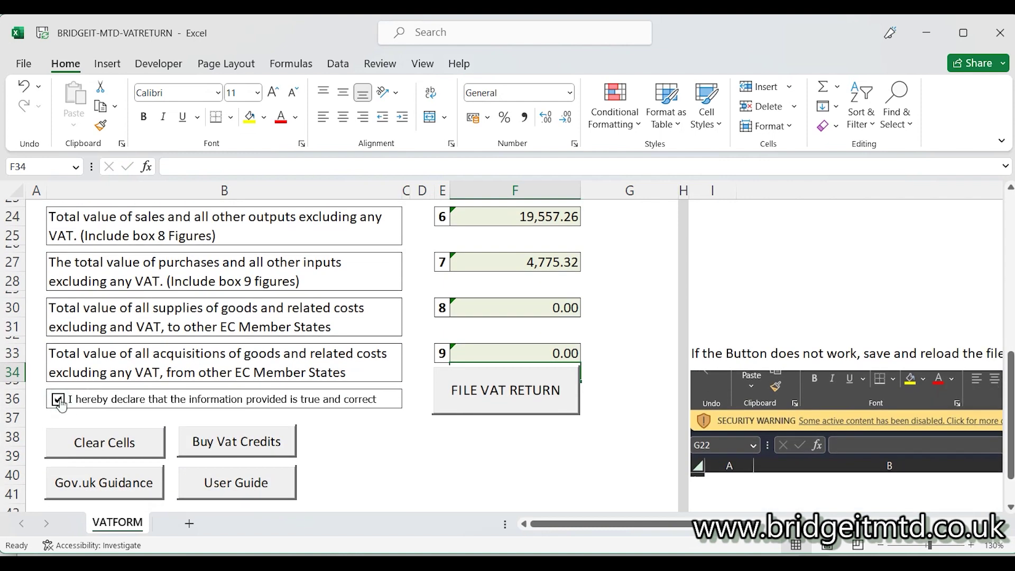
{"action": "left_click", "coordinate": [535, 400]}
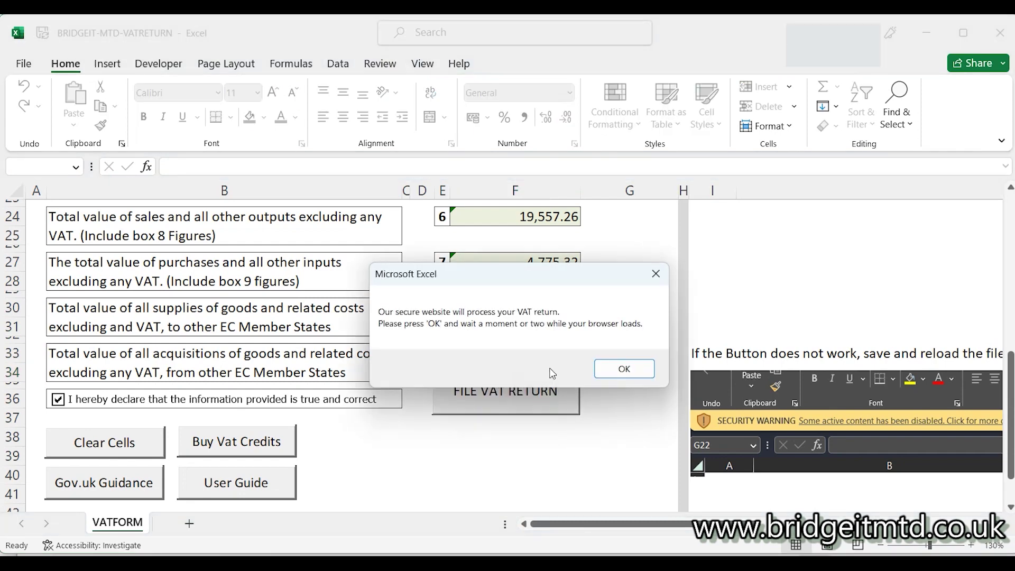
{"action": "left_click", "coordinate": [633, 373]}
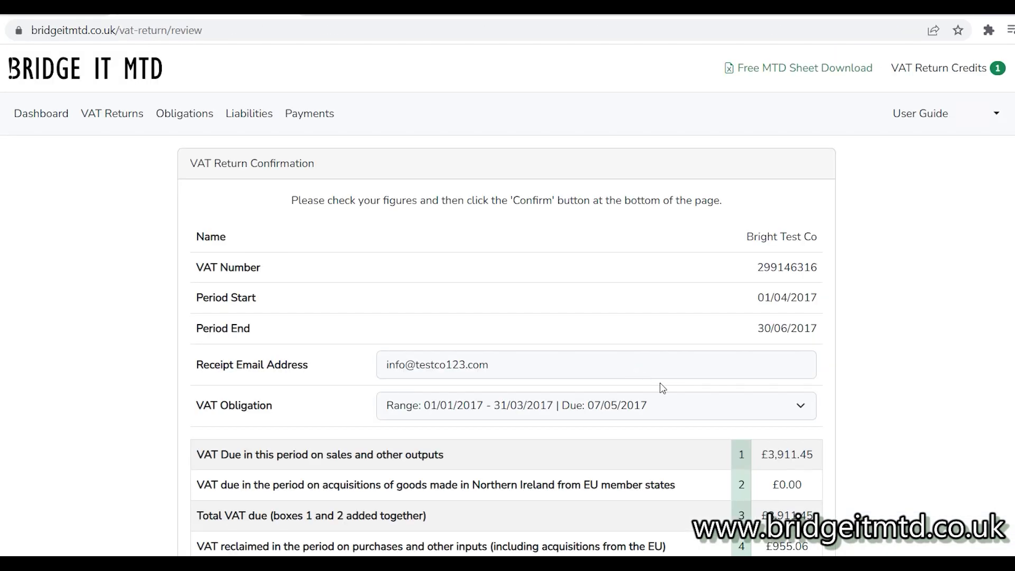
Choose the 01/01/2017–31/03/2017 VAT obligation and confirm the reviewed return for submission
{"action": "left_click", "coordinate": [801, 406]}
{"action": "left_click", "coordinate": [802, 407]}
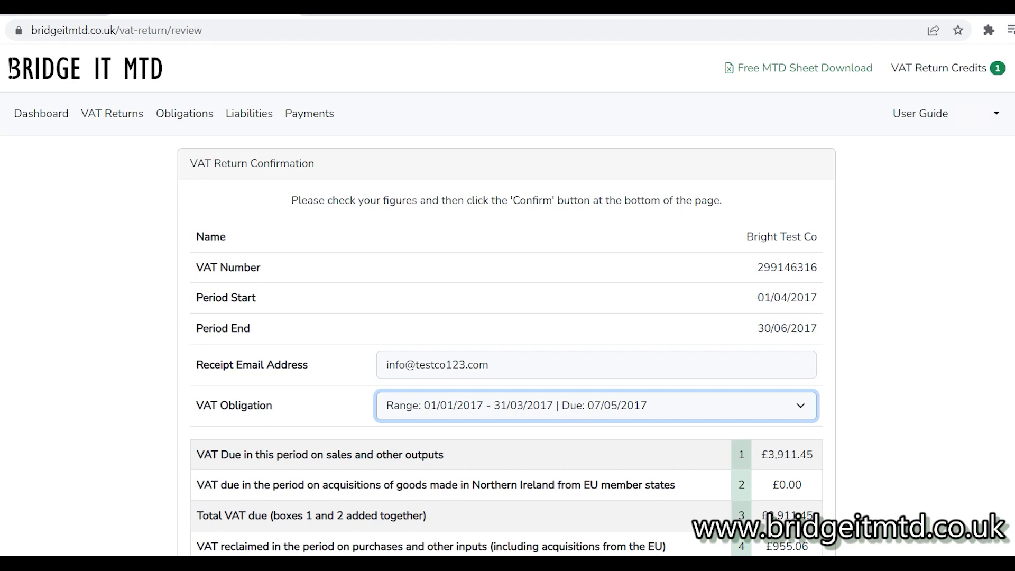
{"action": "left_click", "coordinate": [978, 169]}
{"action": "scroll", "coordinate": [972, 229], "scroll_direction": "down", "scroll_amount": 5}
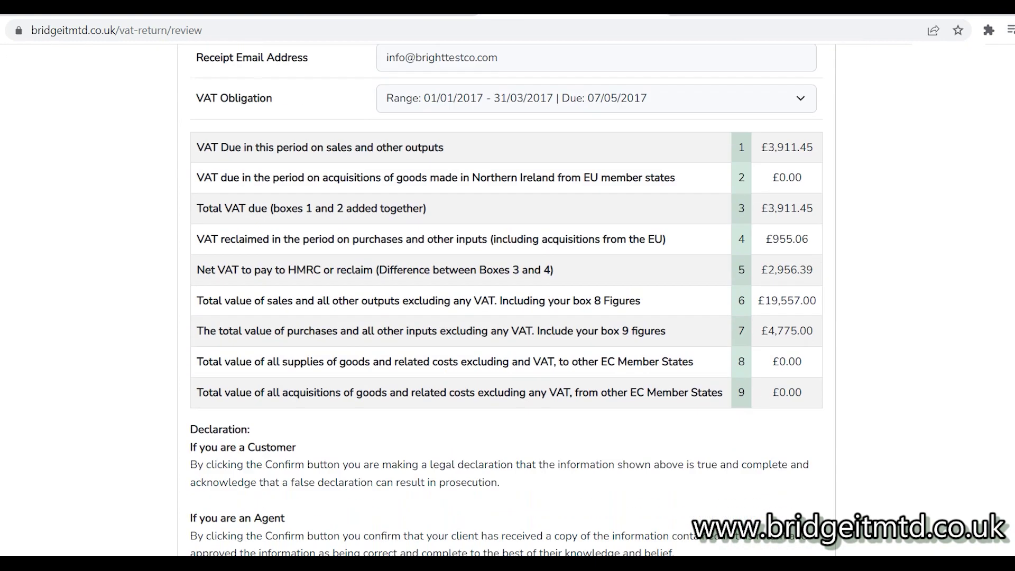
{"action": "scroll", "coordinate": [500, 300], "scroll_direction": "down", "scroll_amount": 2}
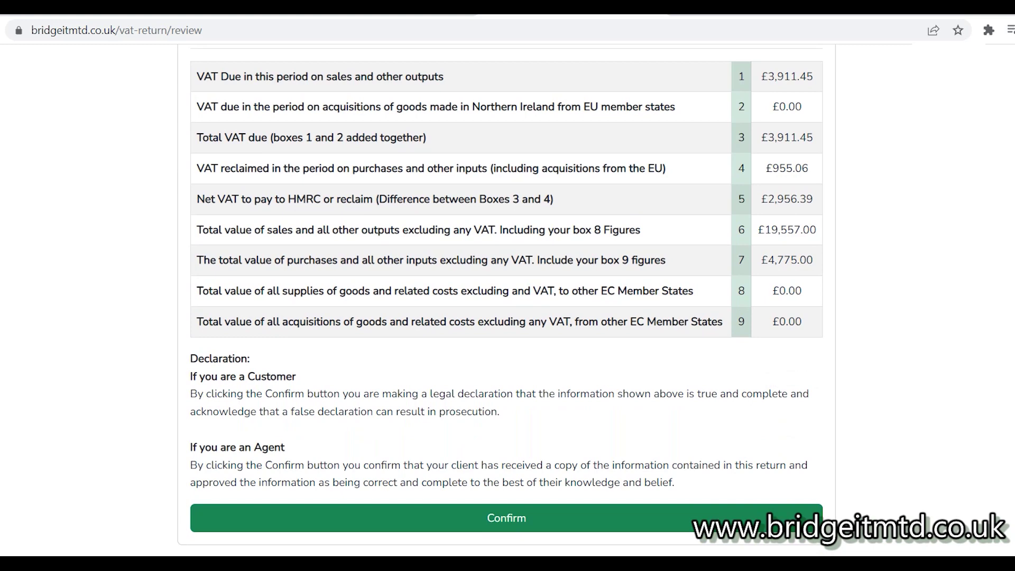
{"action": "left_click", "coordinate": [413, 529]}
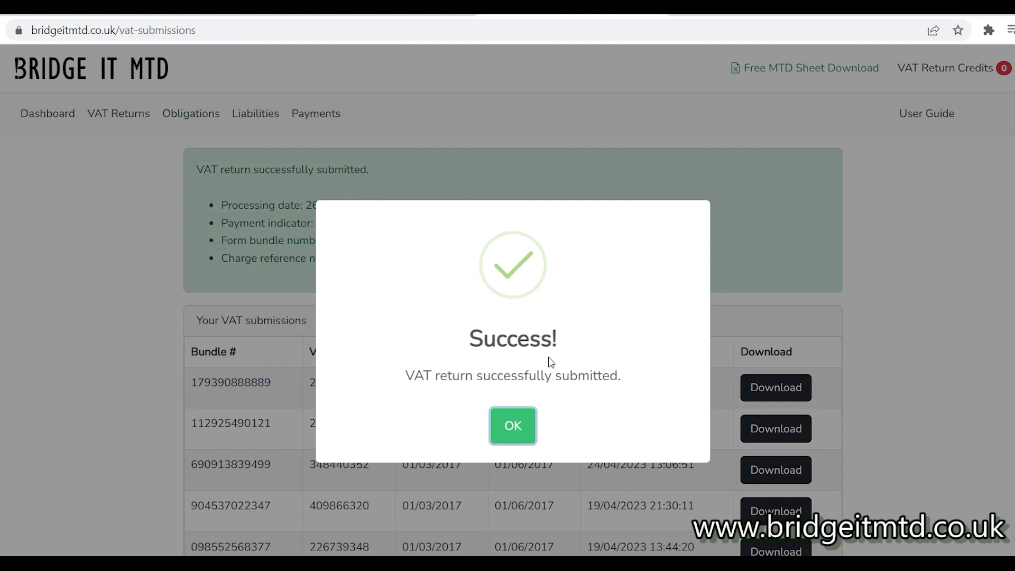
Dismiss the Success dialog and go back to the Bridge It MTD home page
{"action": "left_click", "coordinate": [529, 426]}
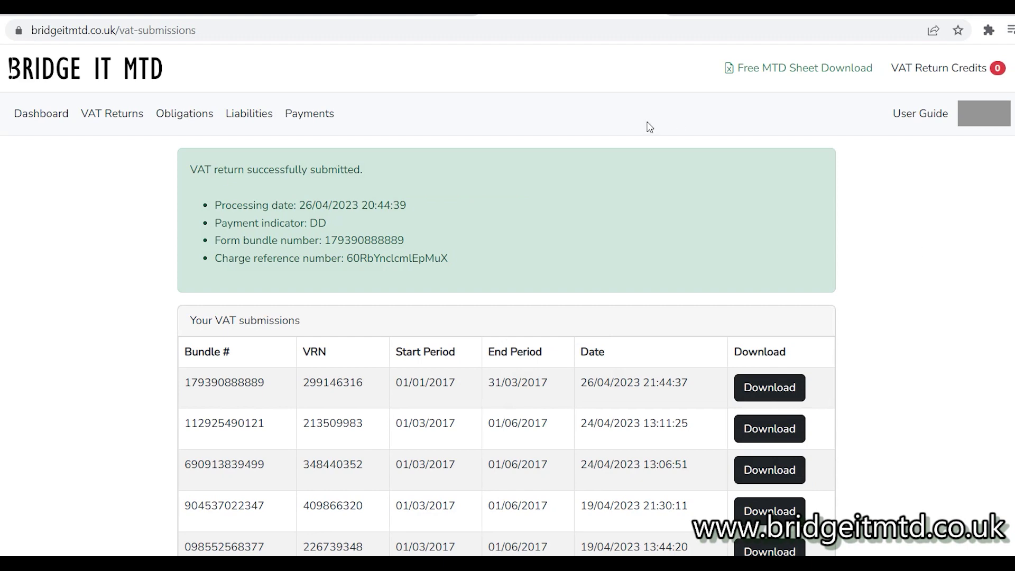
{"action": "left_click", "coordinate": [87, 76]}
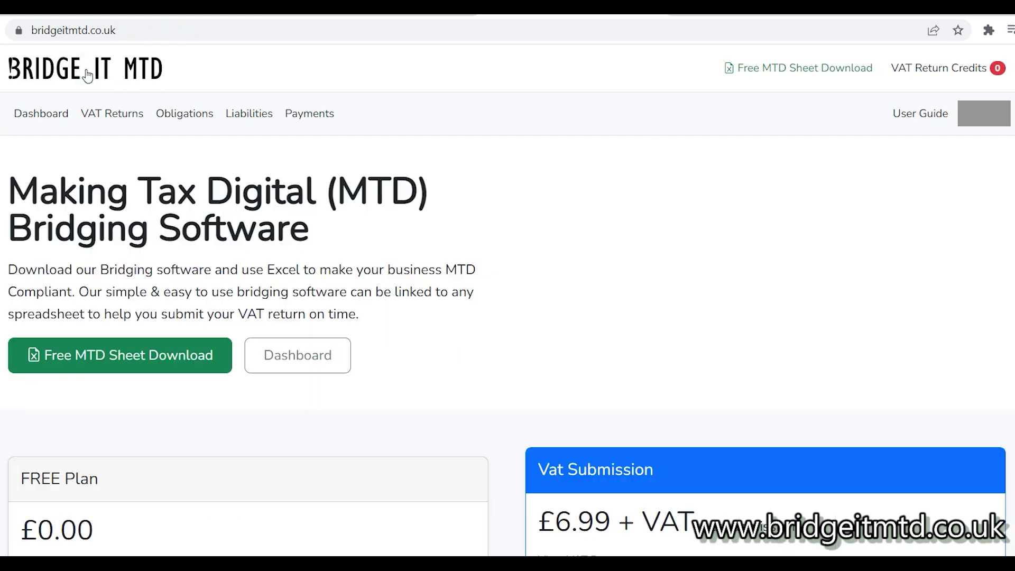